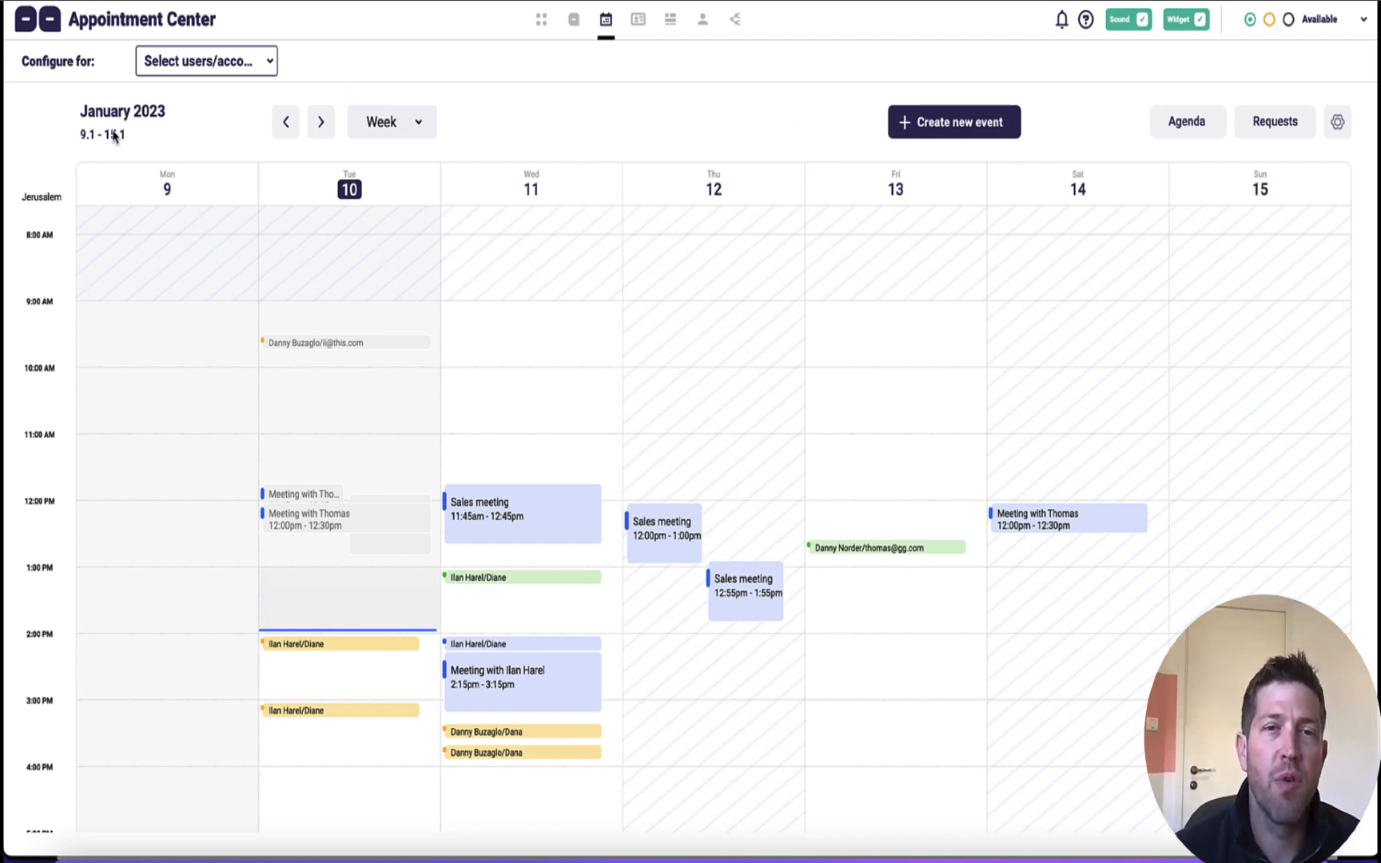
Look at the previous week's calendar, return to January 9–15, and review the calendar period options, keeping Week
{"action": "left_click", "coordinate": [286, 124]}
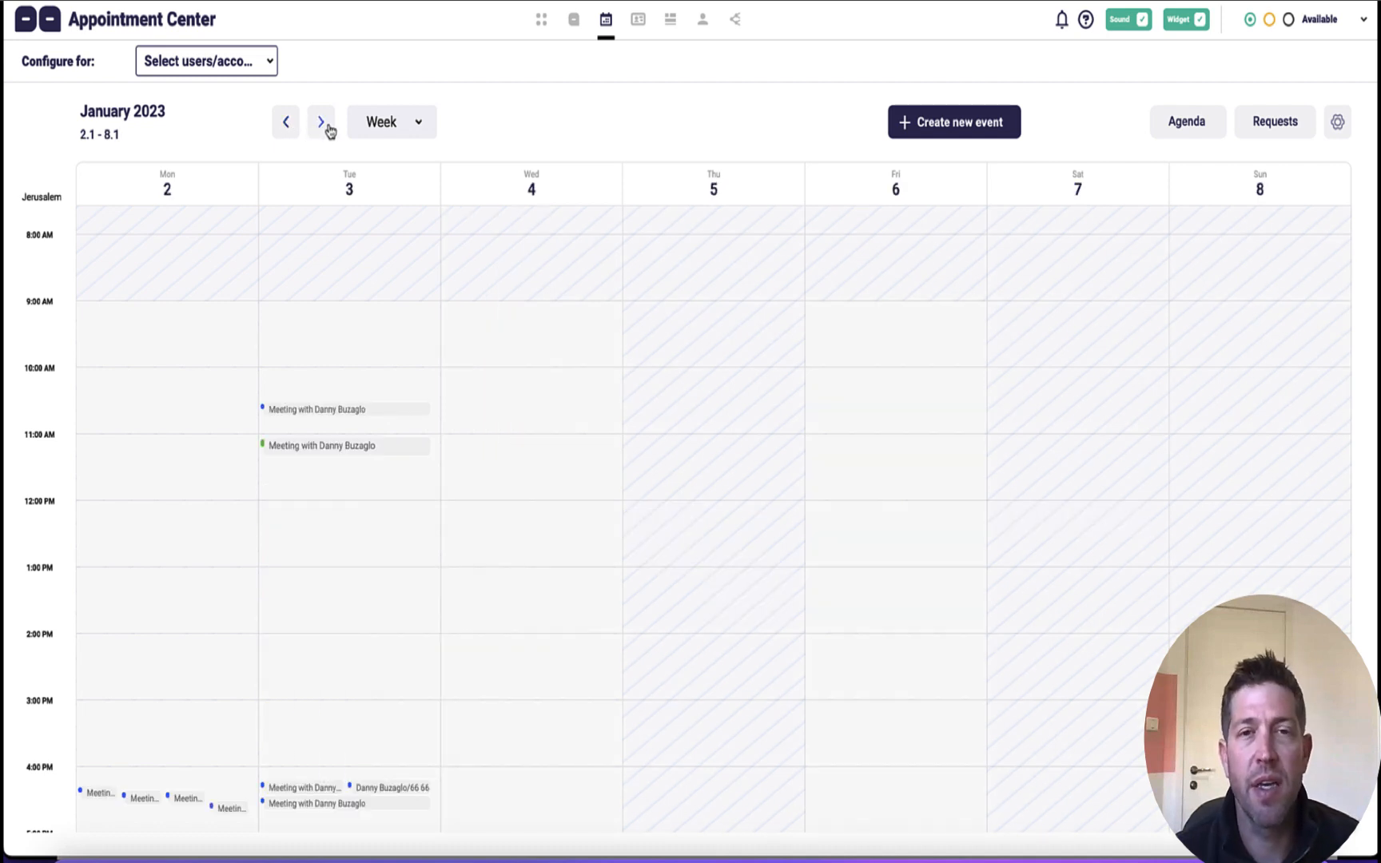
{"action": "left_click", "coordinate": [321, 122]}
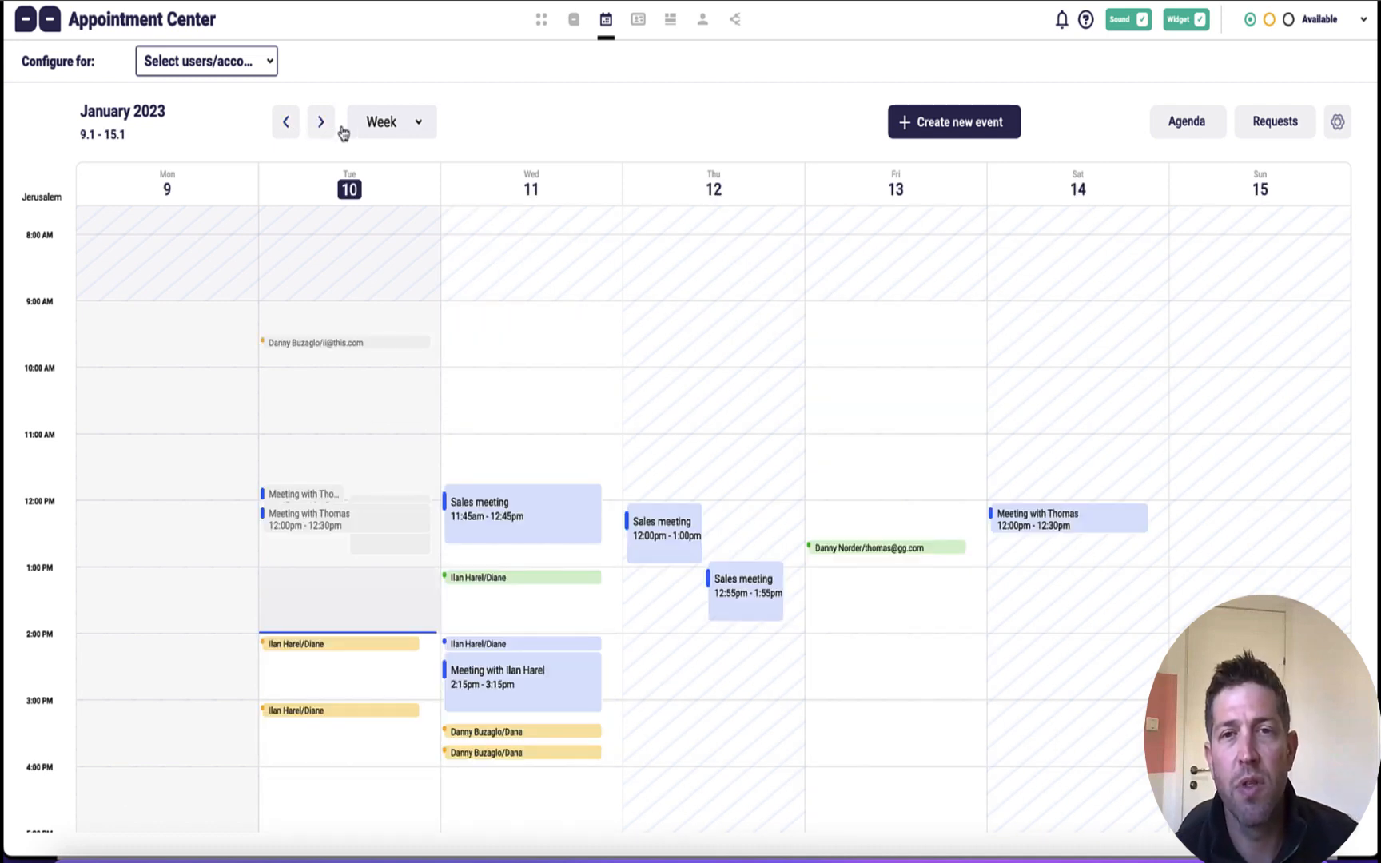
{"action": "left_click", "coordinate": [417, 124]}
{"action": "left_click", "coordinate": [418, 161]}
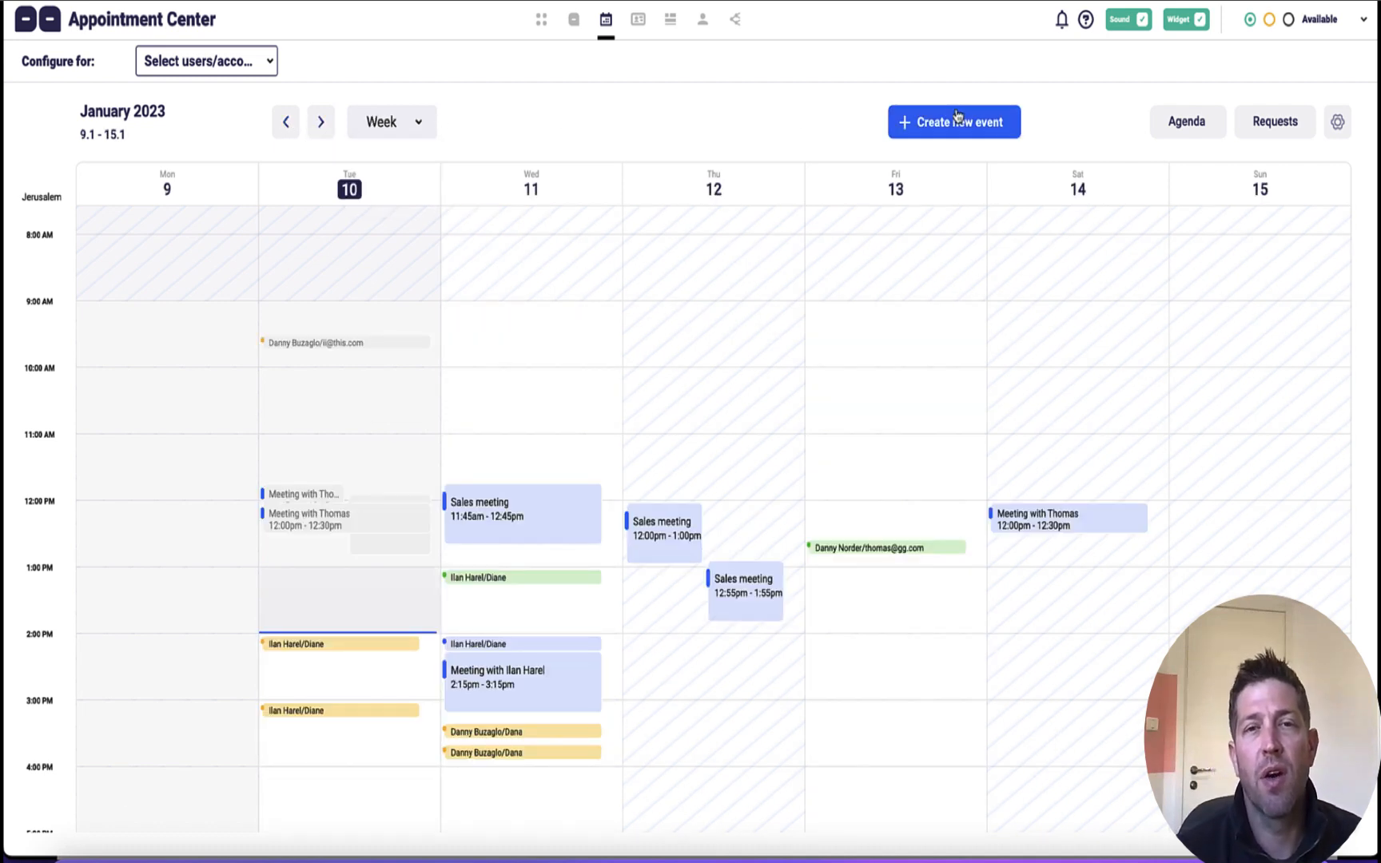
Look at the agenda and the appointment scheduling settings, and return to the calendar
{"action": "left_click", "coordinate": [1185, 128]}
{"action": "left_click", "coordinate": [1182, 128]}
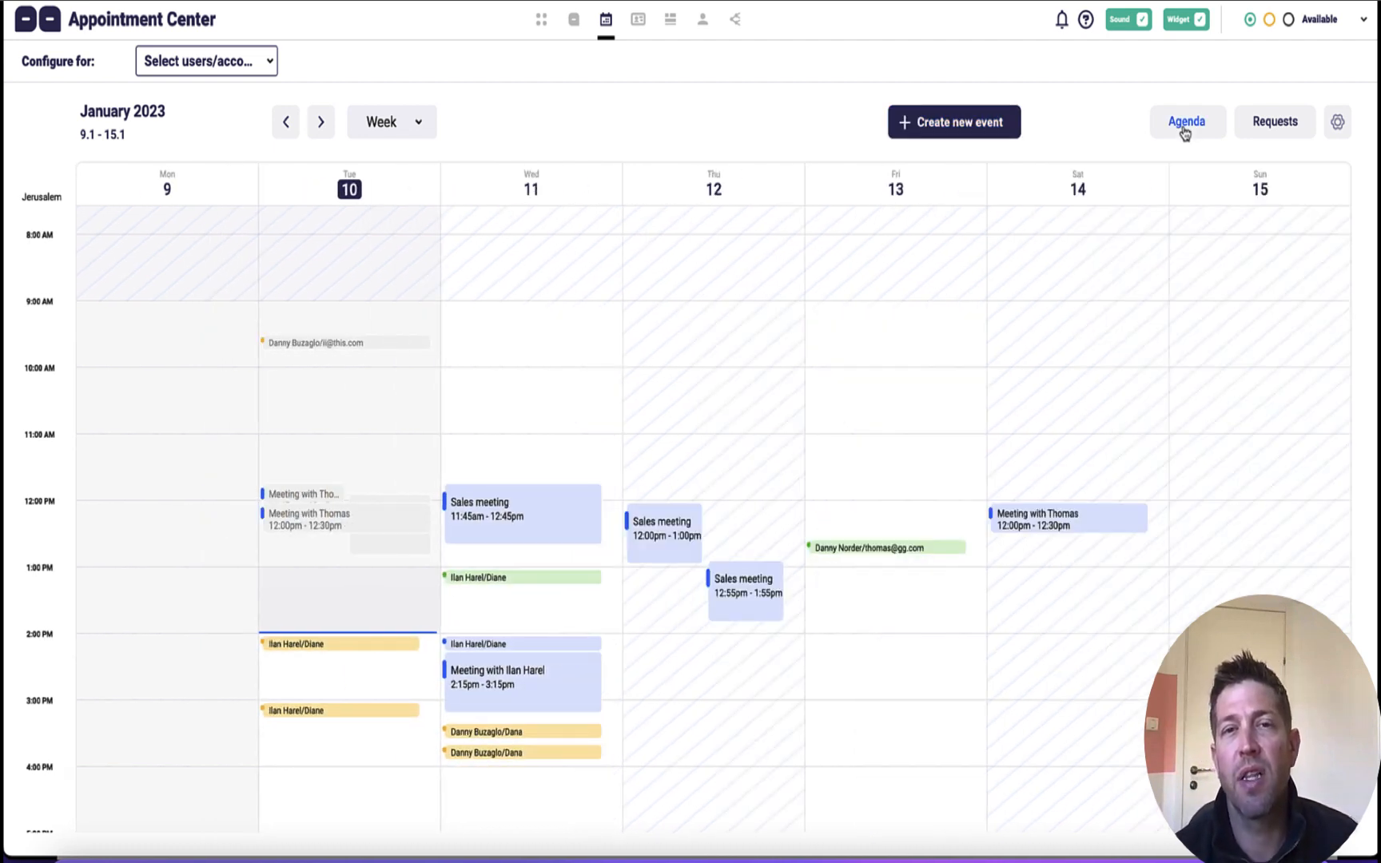
{"action": "left_click", "coordinate": [1337, 123]}
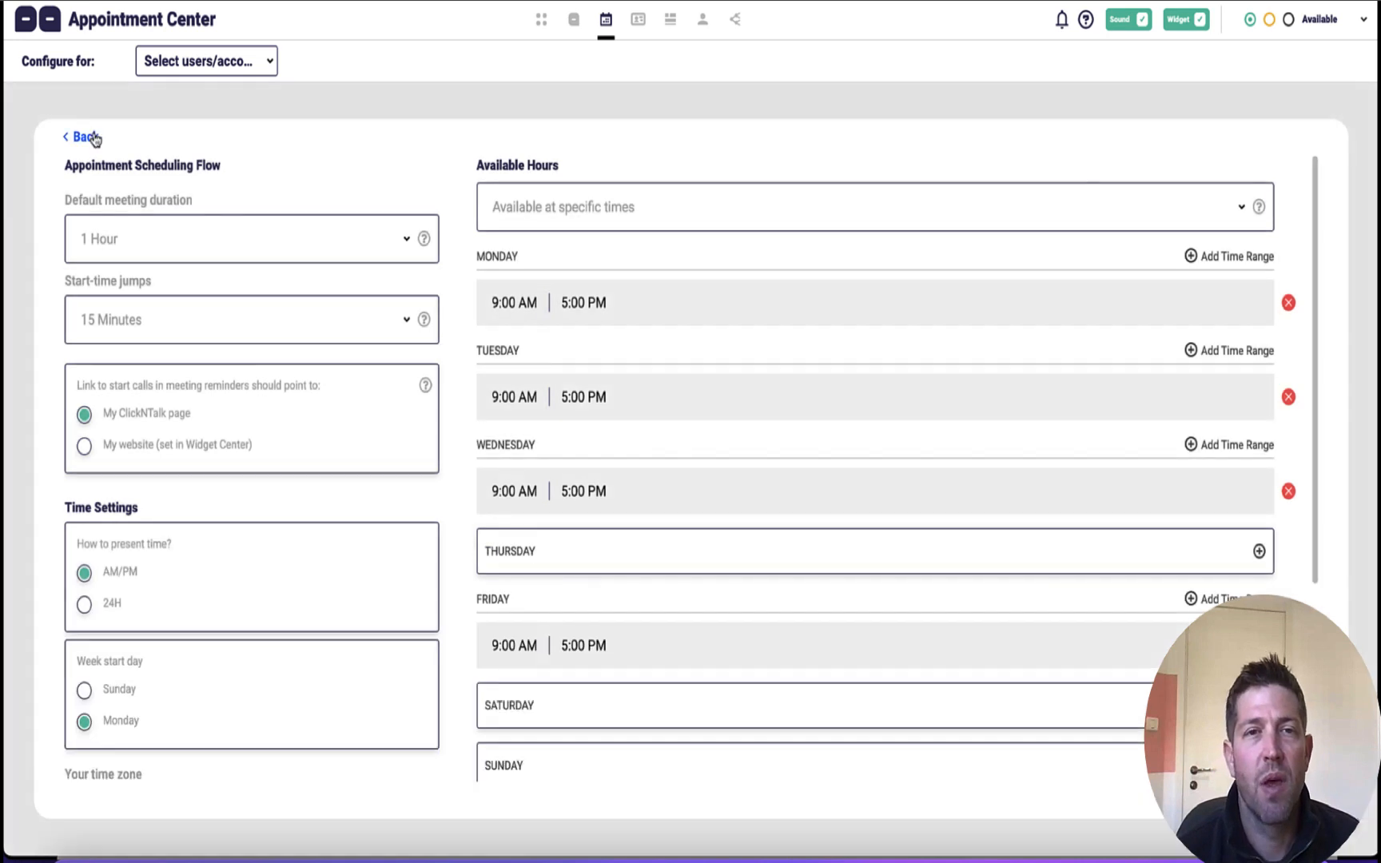
{"action": "left_click", "coordinate": [83, 139]}
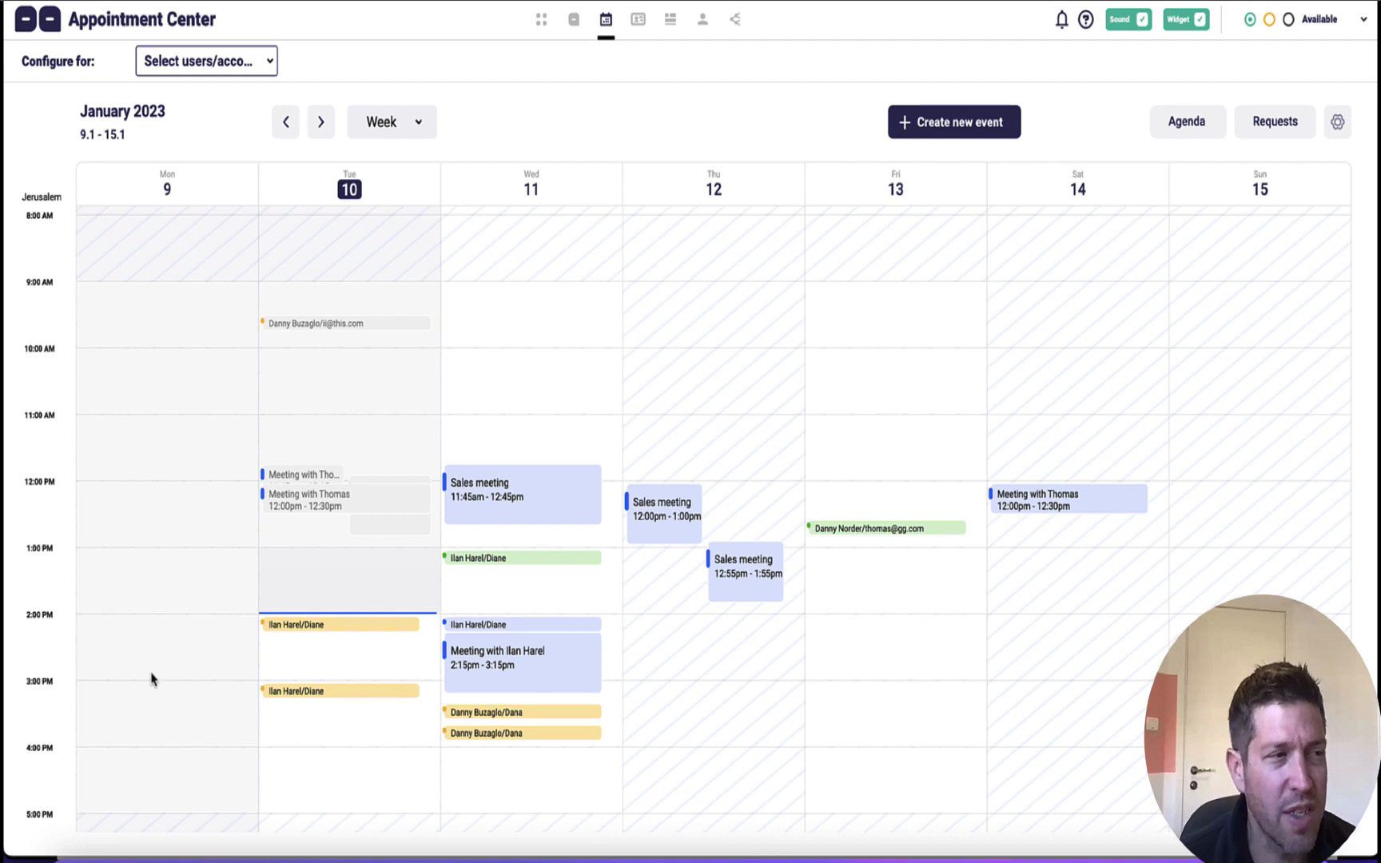
Review the January 9–15 calendar hours and view the details of Wednesday's 11:45am–12:45pm Sales meeting
{"action": "scroll", "coordinate": [194, 573], "scroll_direction": "down", "scroll_amount": 3}
{"action": "scroll", "coordinate": [226, 506], "scroll_direction": "up", "scroll_amount": 8}
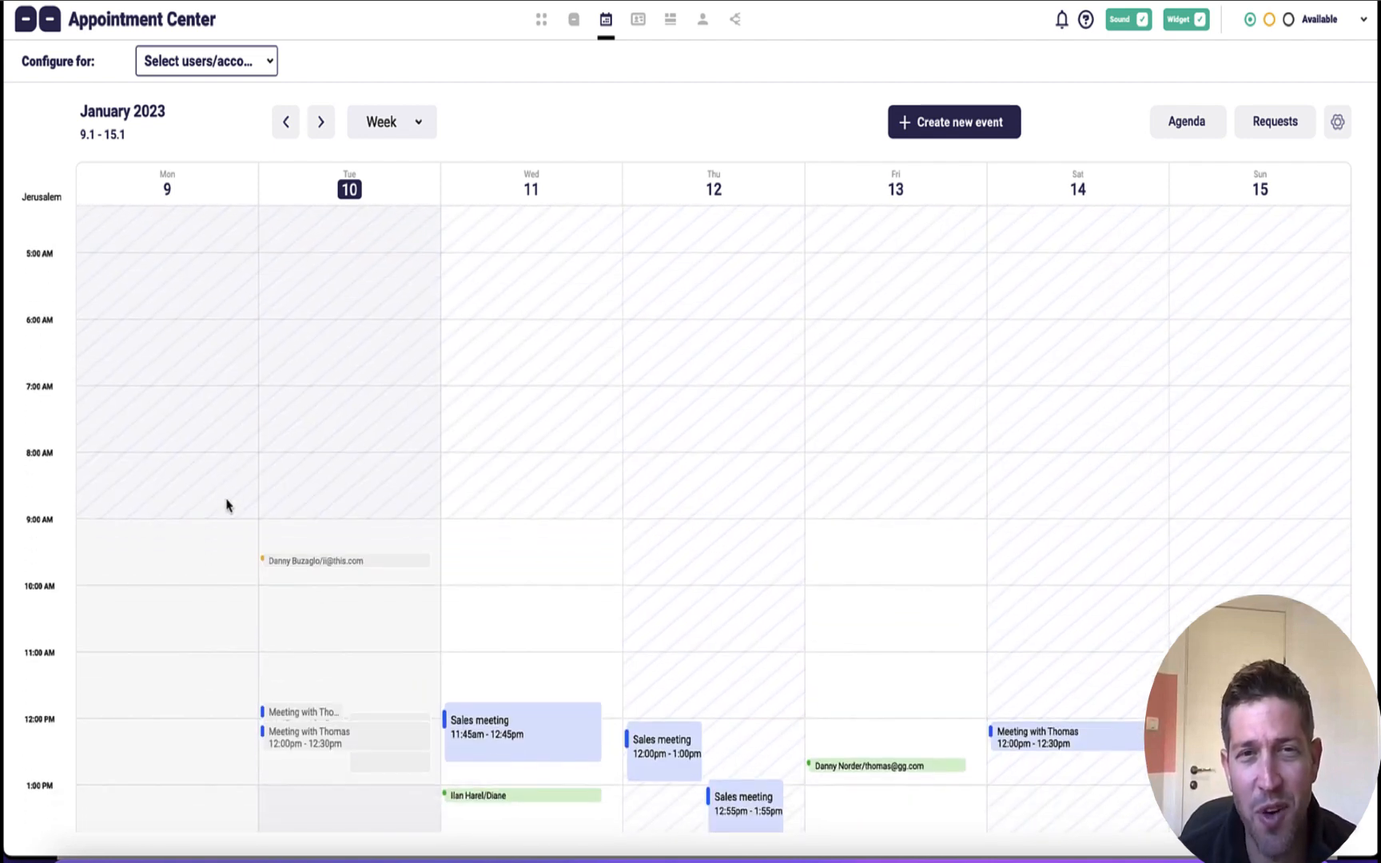
{"action": "scroll", "coordinate": [226, 505], "scroll_direction": "down", "scroll_amount": 5}
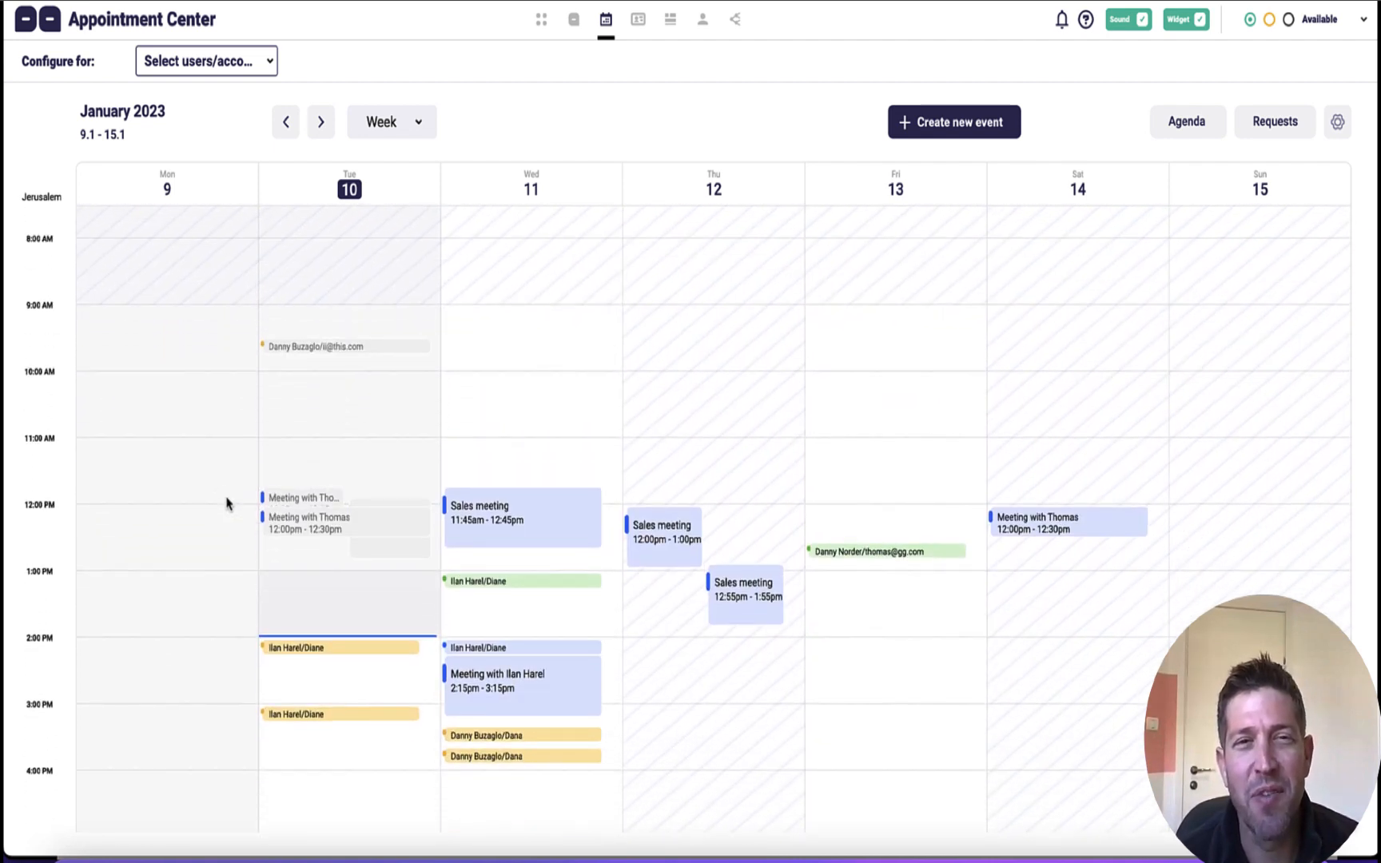
{"action": "scroll", "coordinate": [226, 502], "scroll_direction": "down", "scroll_amount": 1}
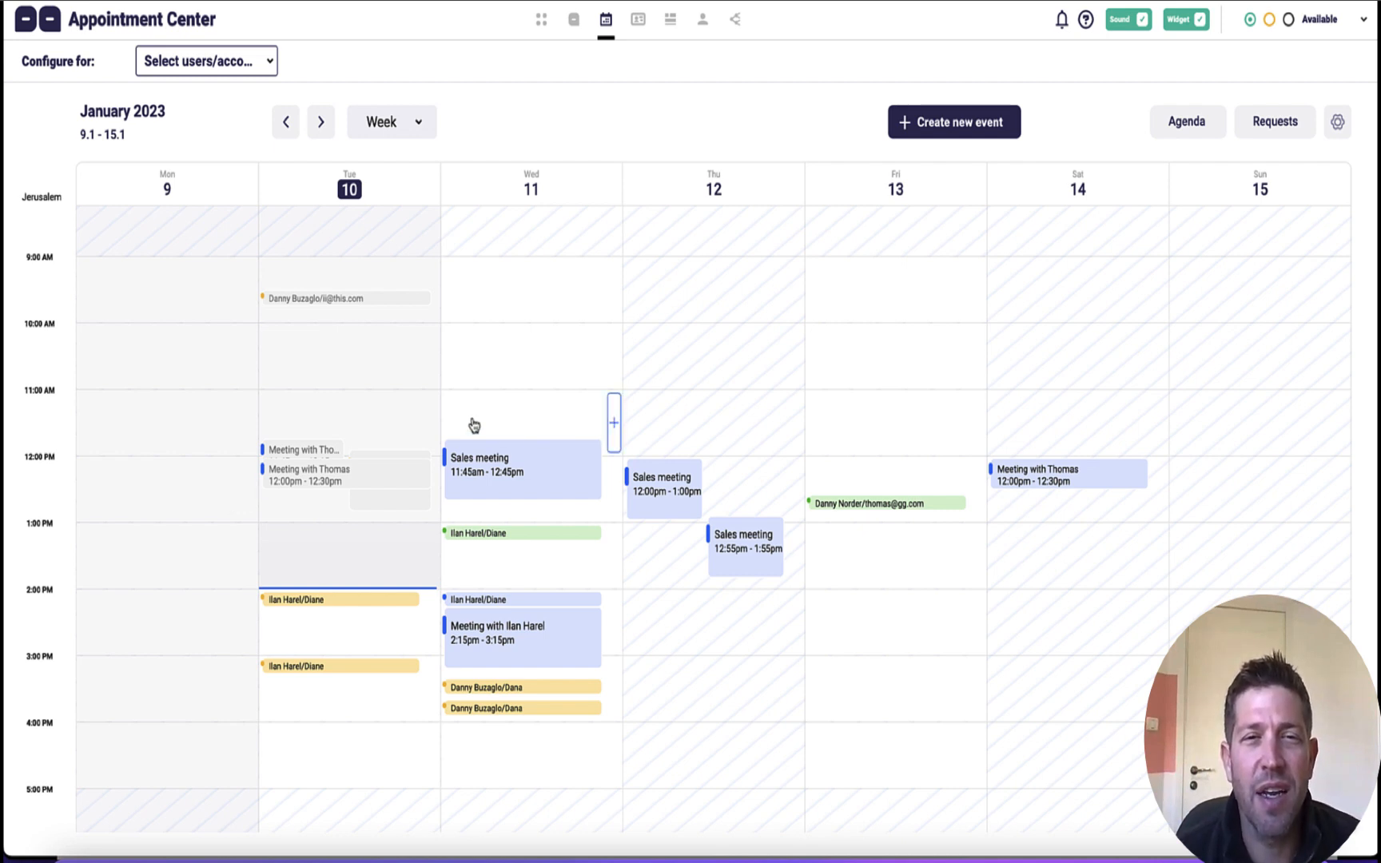
{"action": "left_click", "coordinate": [526, 480]}
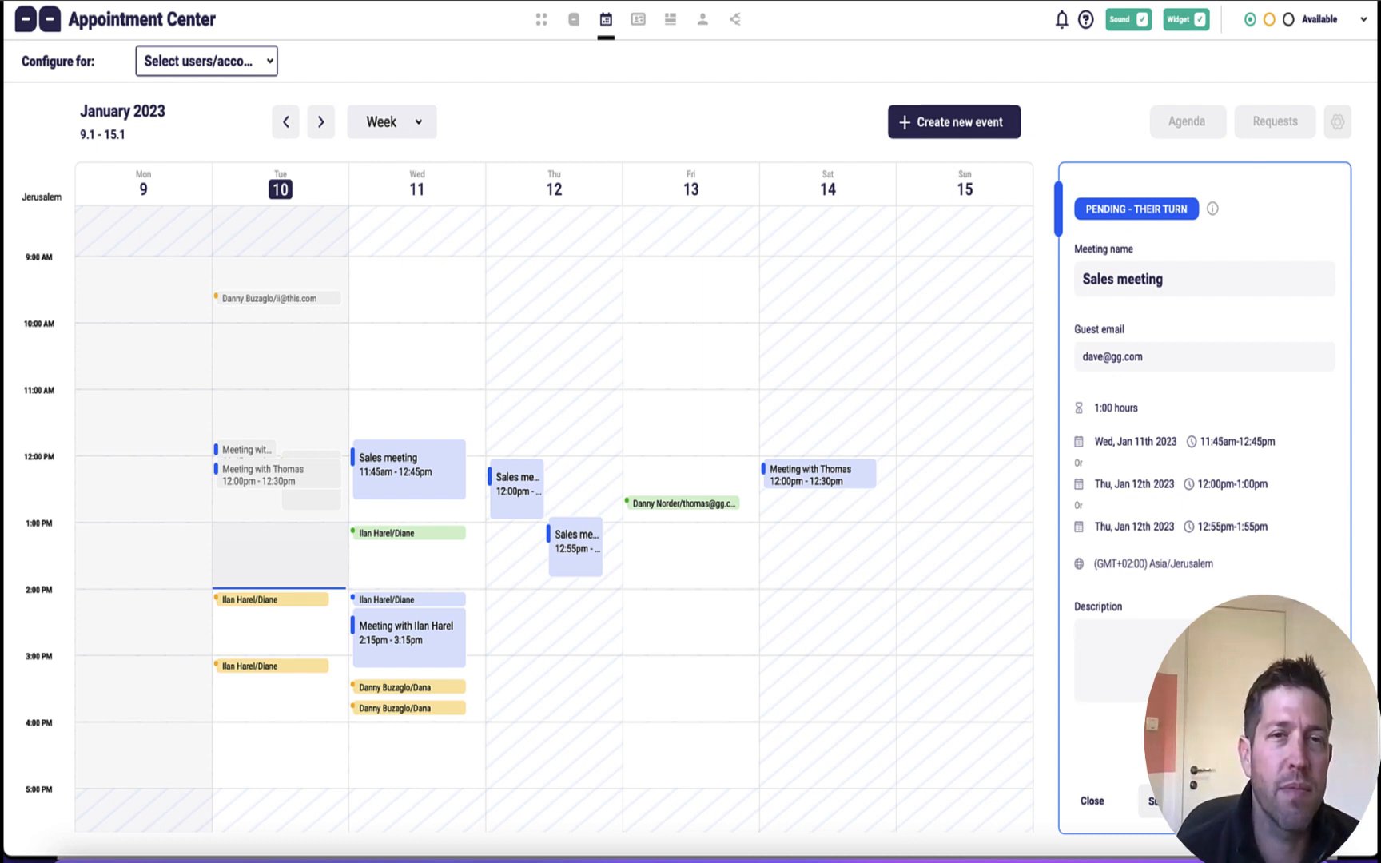
{"action": "left_click", "coordinate": [1095, 806]}
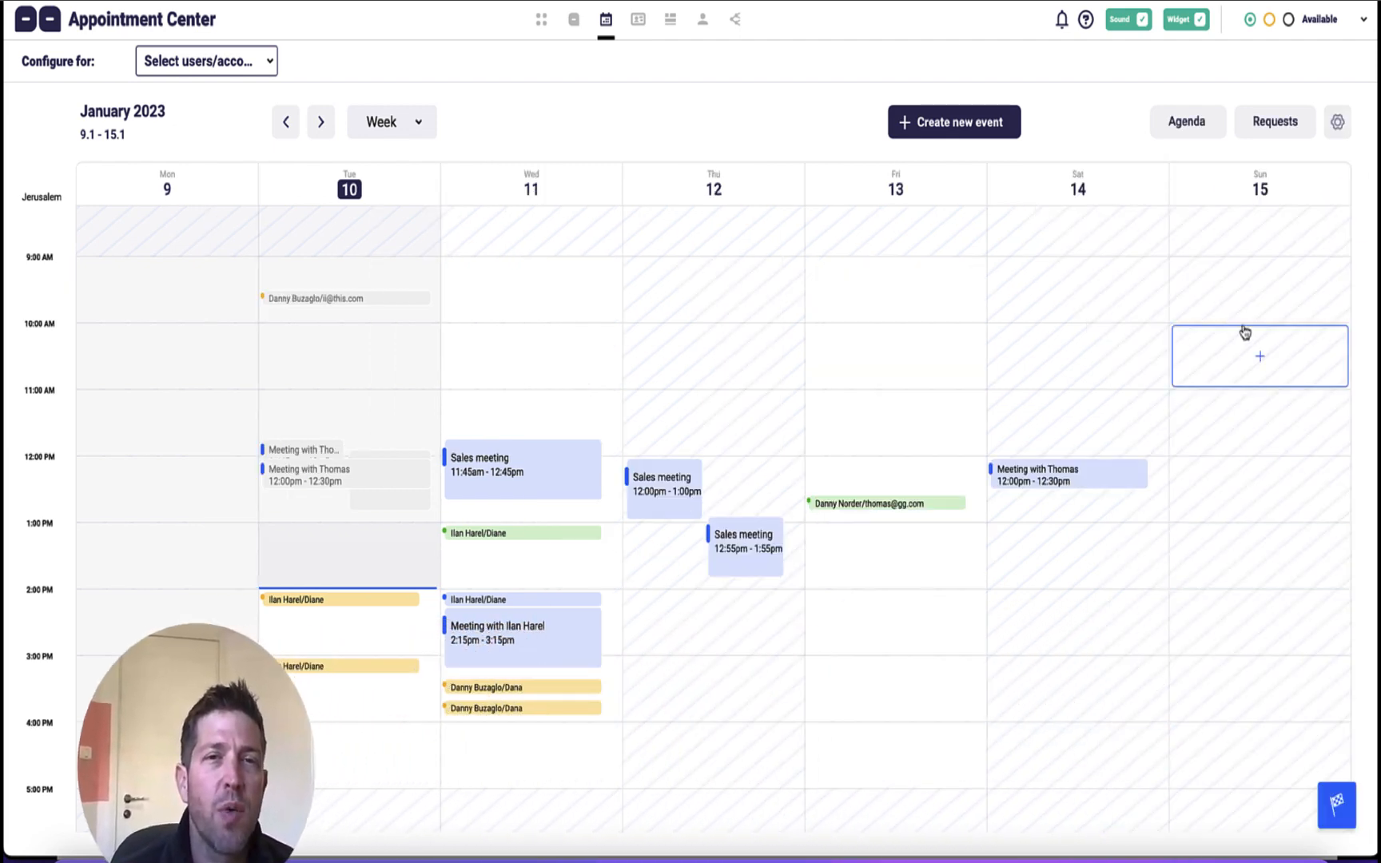
Display the agenda and the meeting requests beside the week calendar
{"action": "left_click", "coordinate": [1187, 122]}
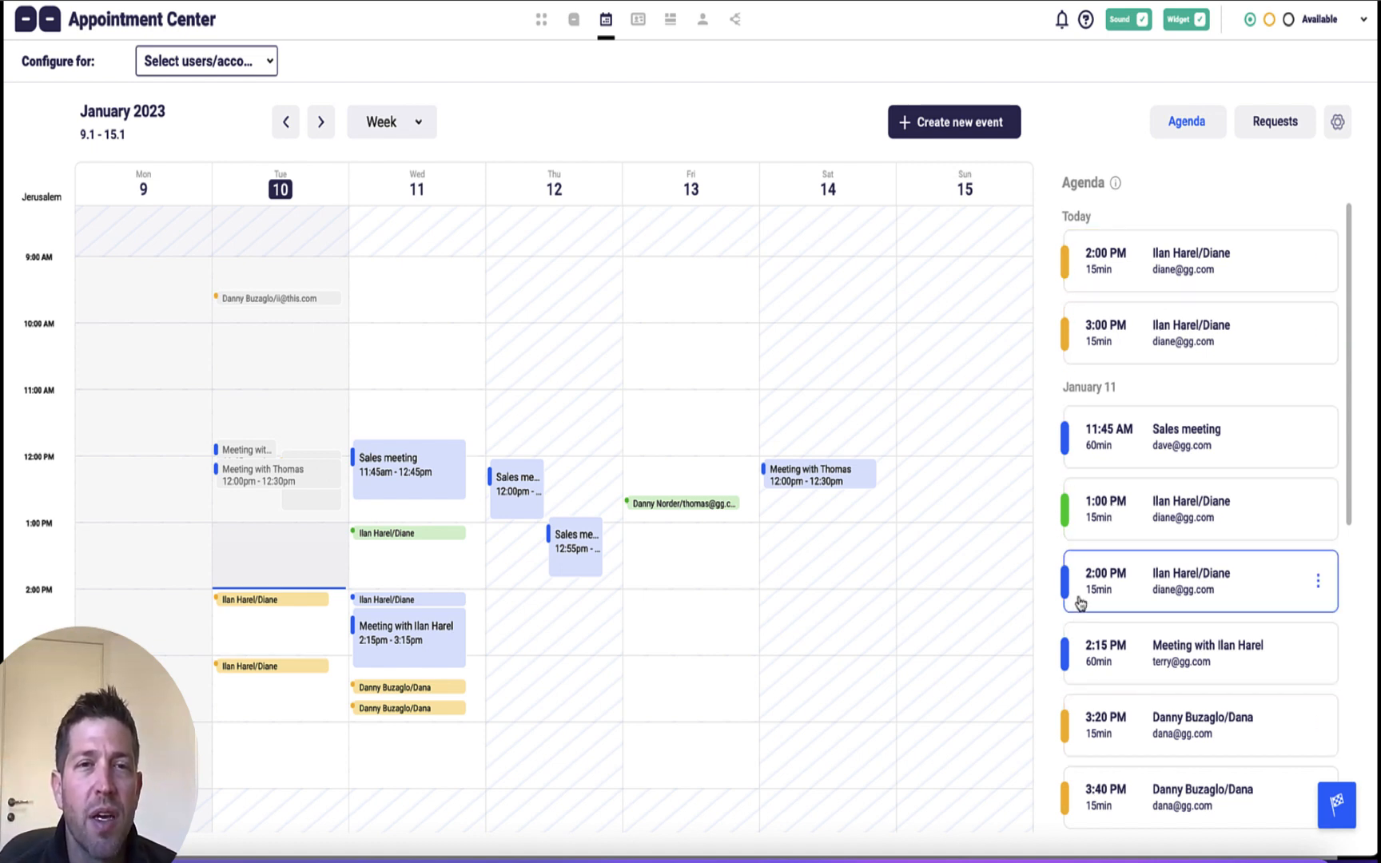
{"action": "left_click", "coordinate": [1272, 128]}
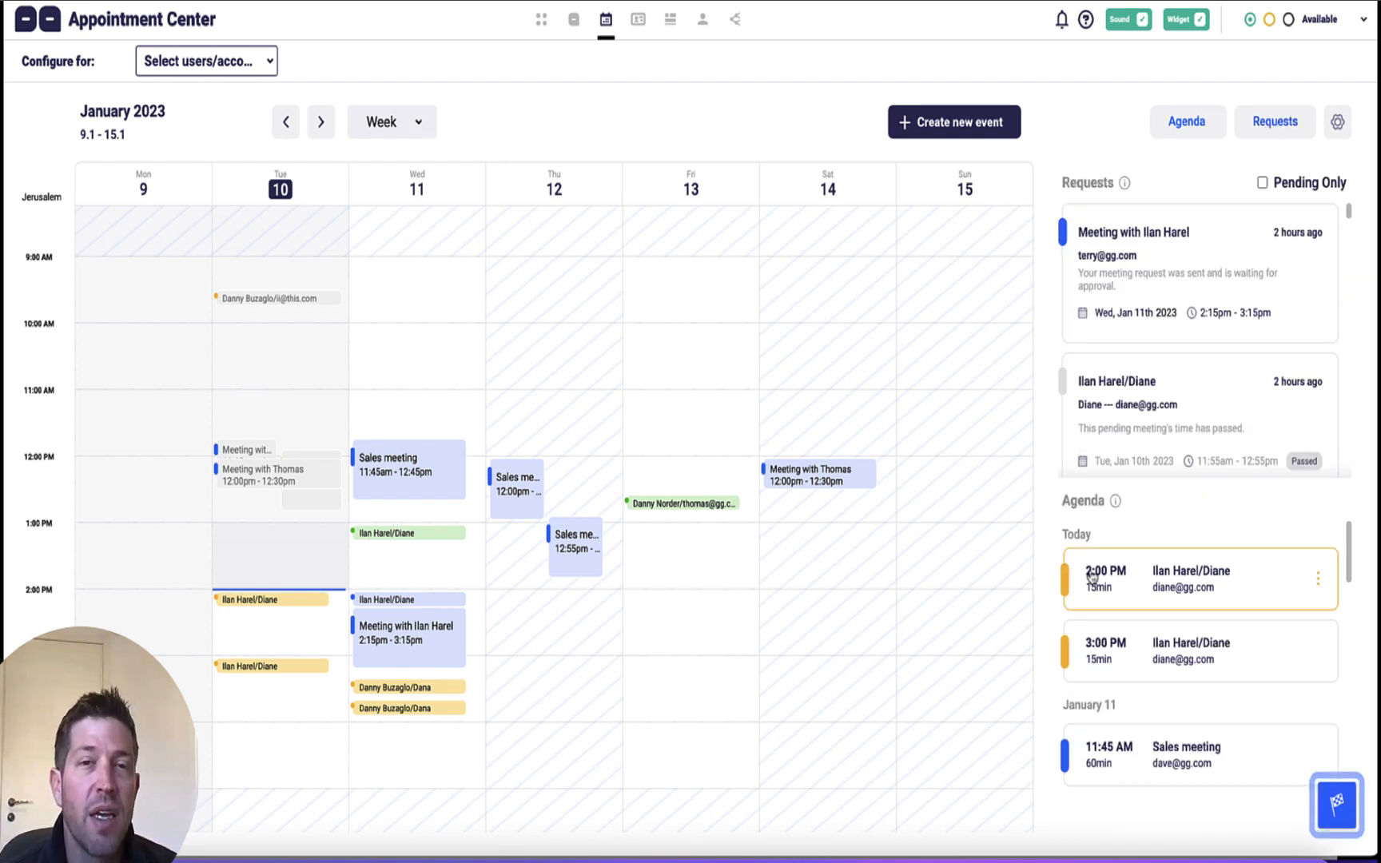
Locate the January 11 2:15pm–3:15pm meeting request on the calendar and view its details
{"action": "left_click", "coordinate": [1083, 317]}
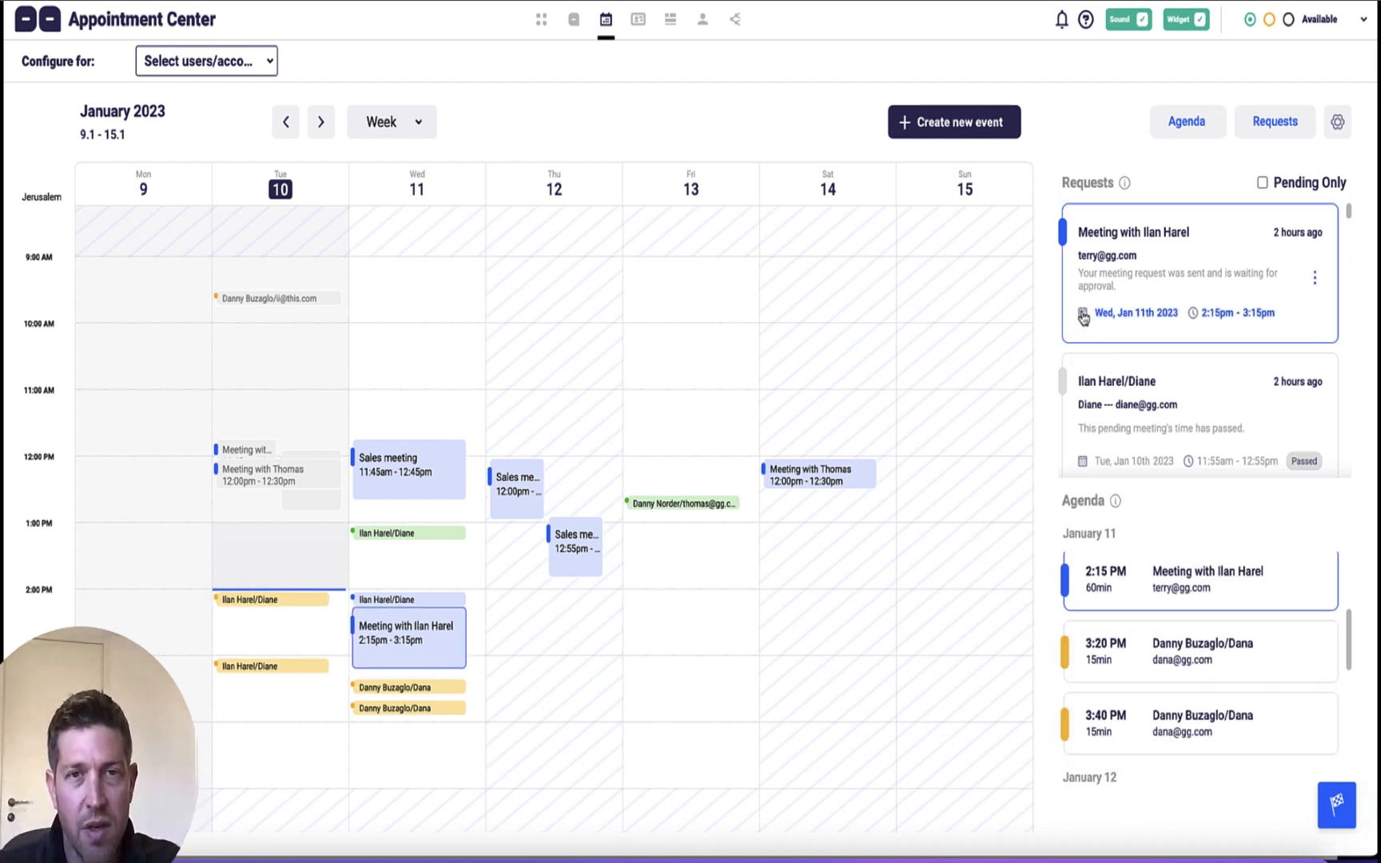
{"action": "left_click", "coordinate": [1107, 574]}
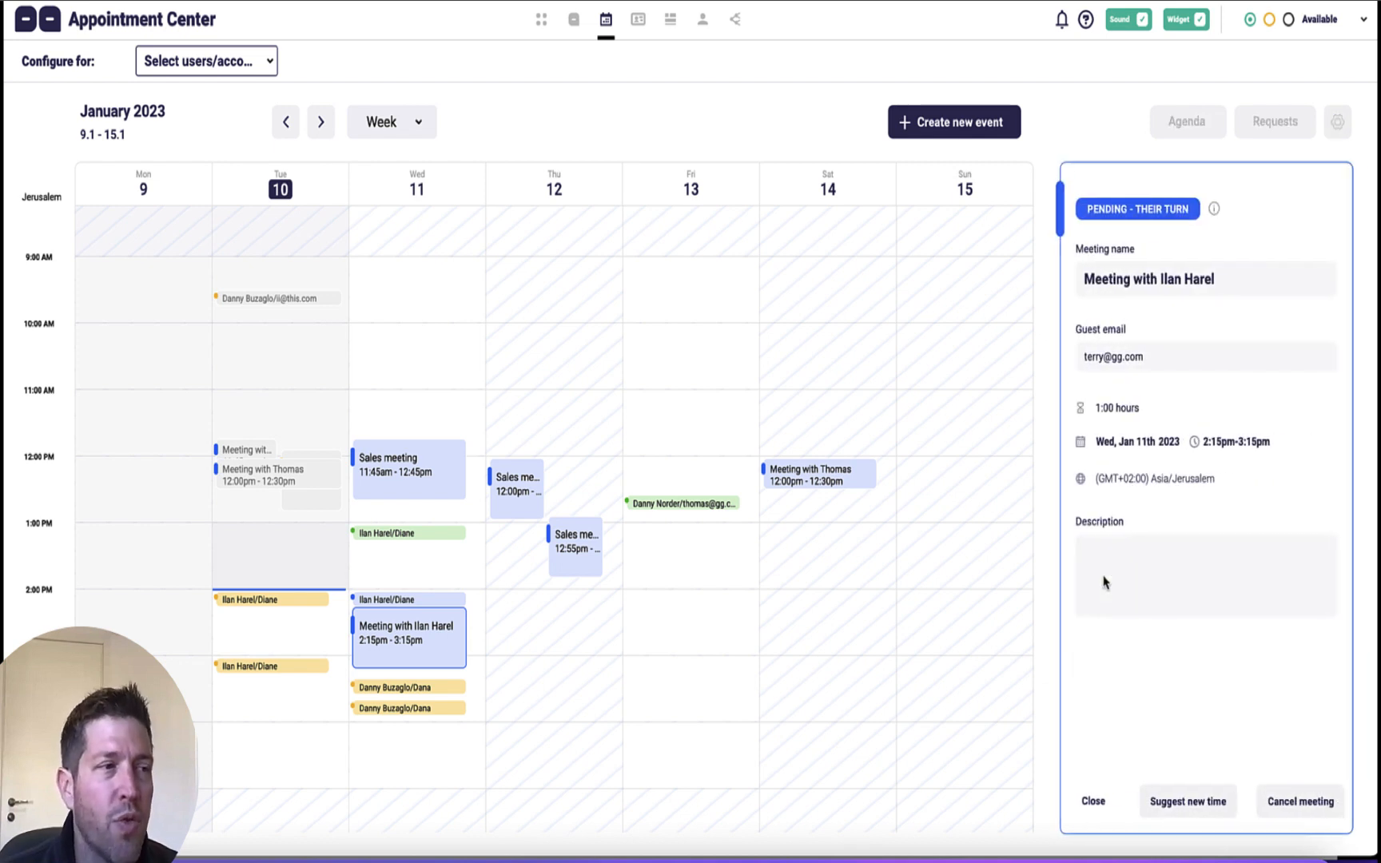
{"action": "left_click", "coordinate": [1090, 799]}
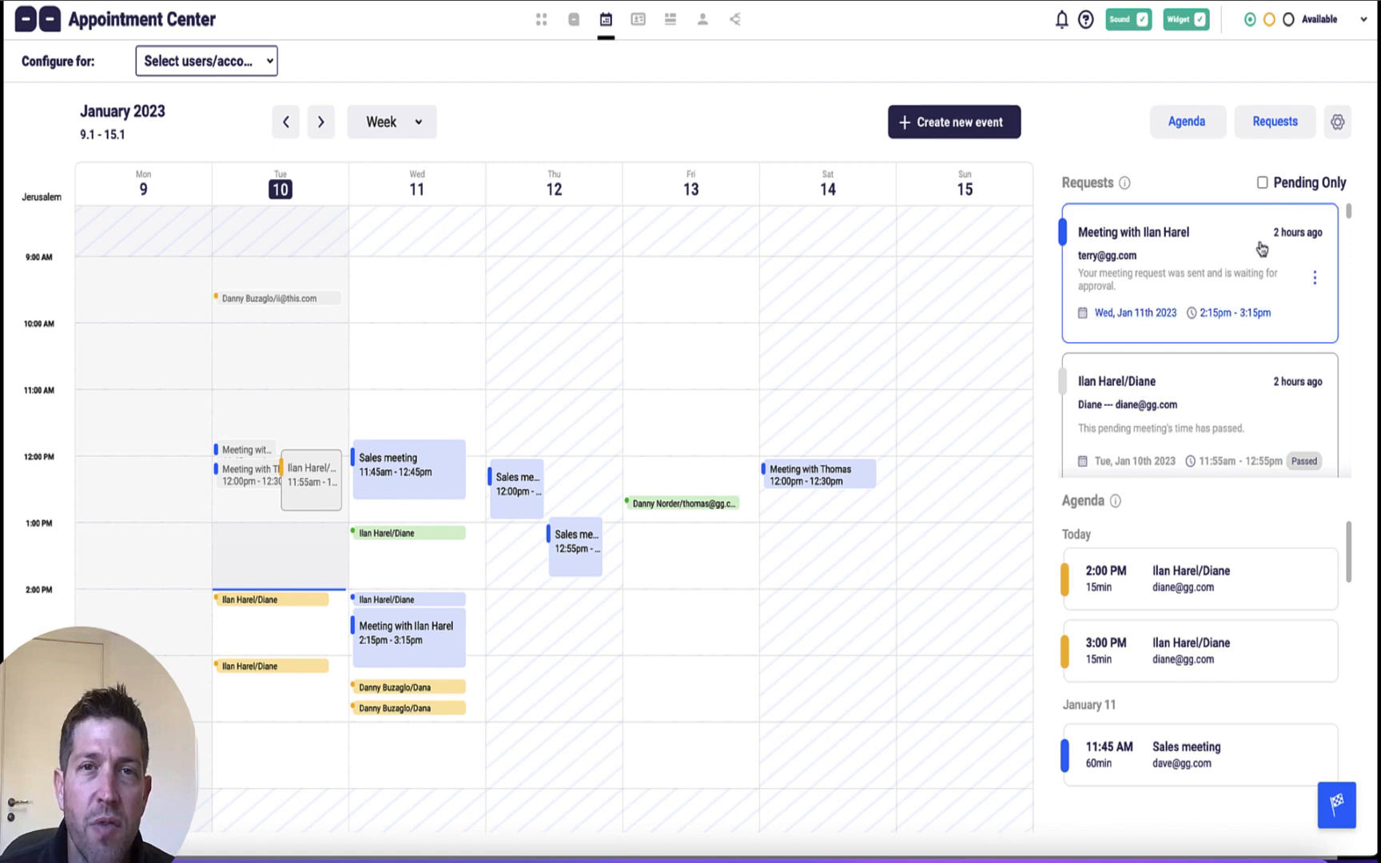
Hide the agenda, filter the meeting requests to Pending Only, and review the filtered list
{"action": "left_click", "coordinate": [1201, 123]}
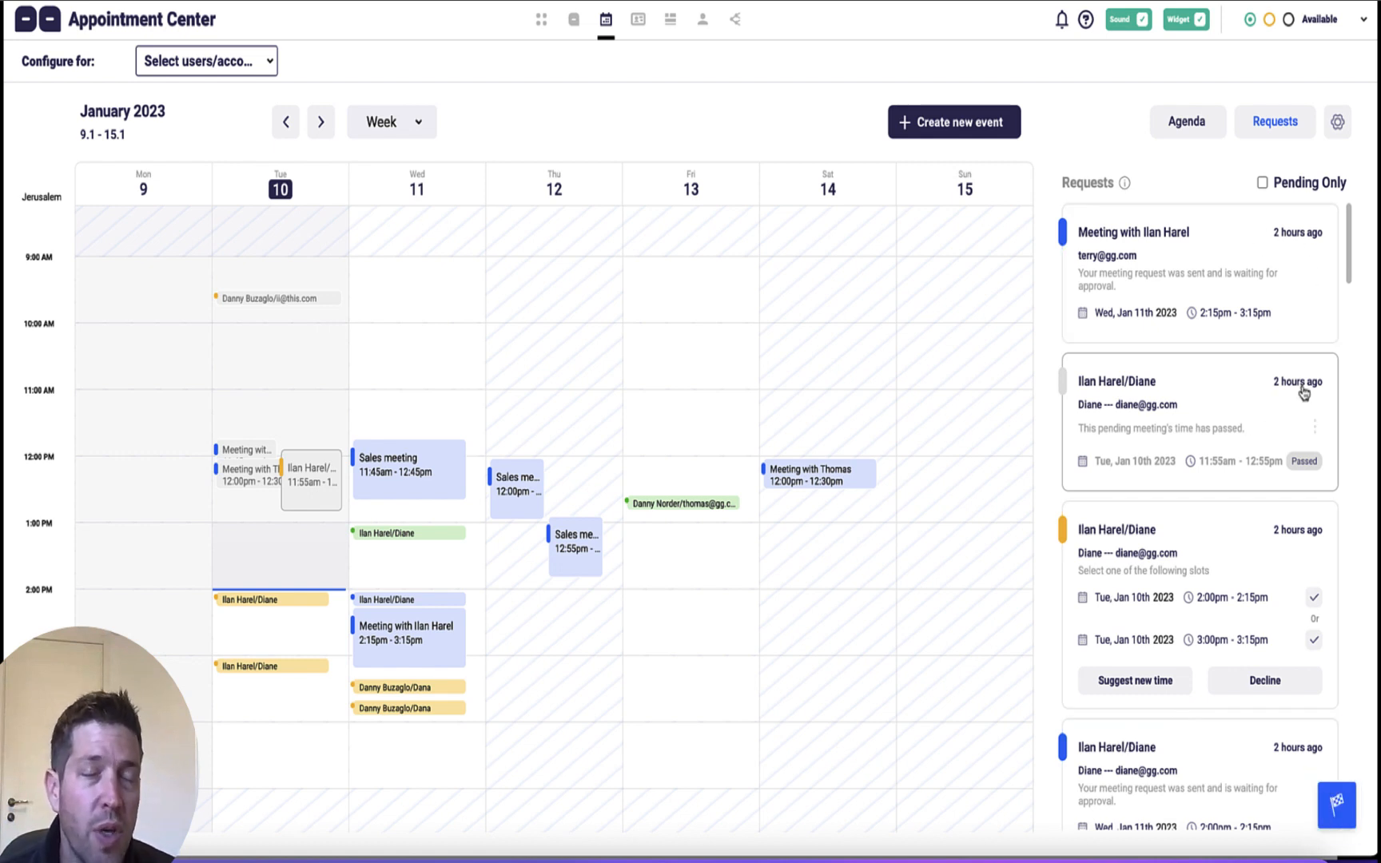
{"action": "mouse_move", "coordinate": [1123, 185]}
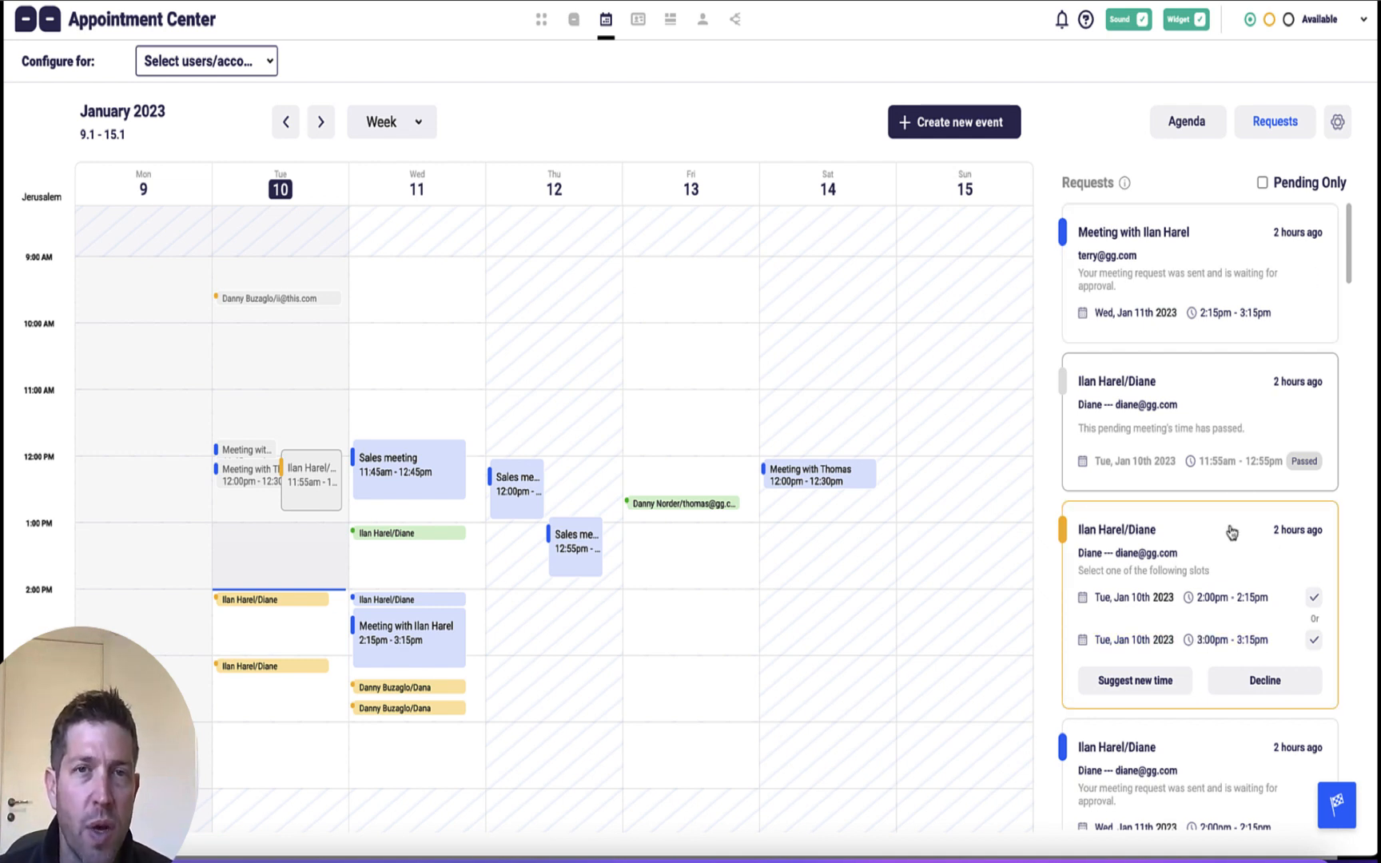
{"action": "left_click", "coordinate": [1262, 184]}
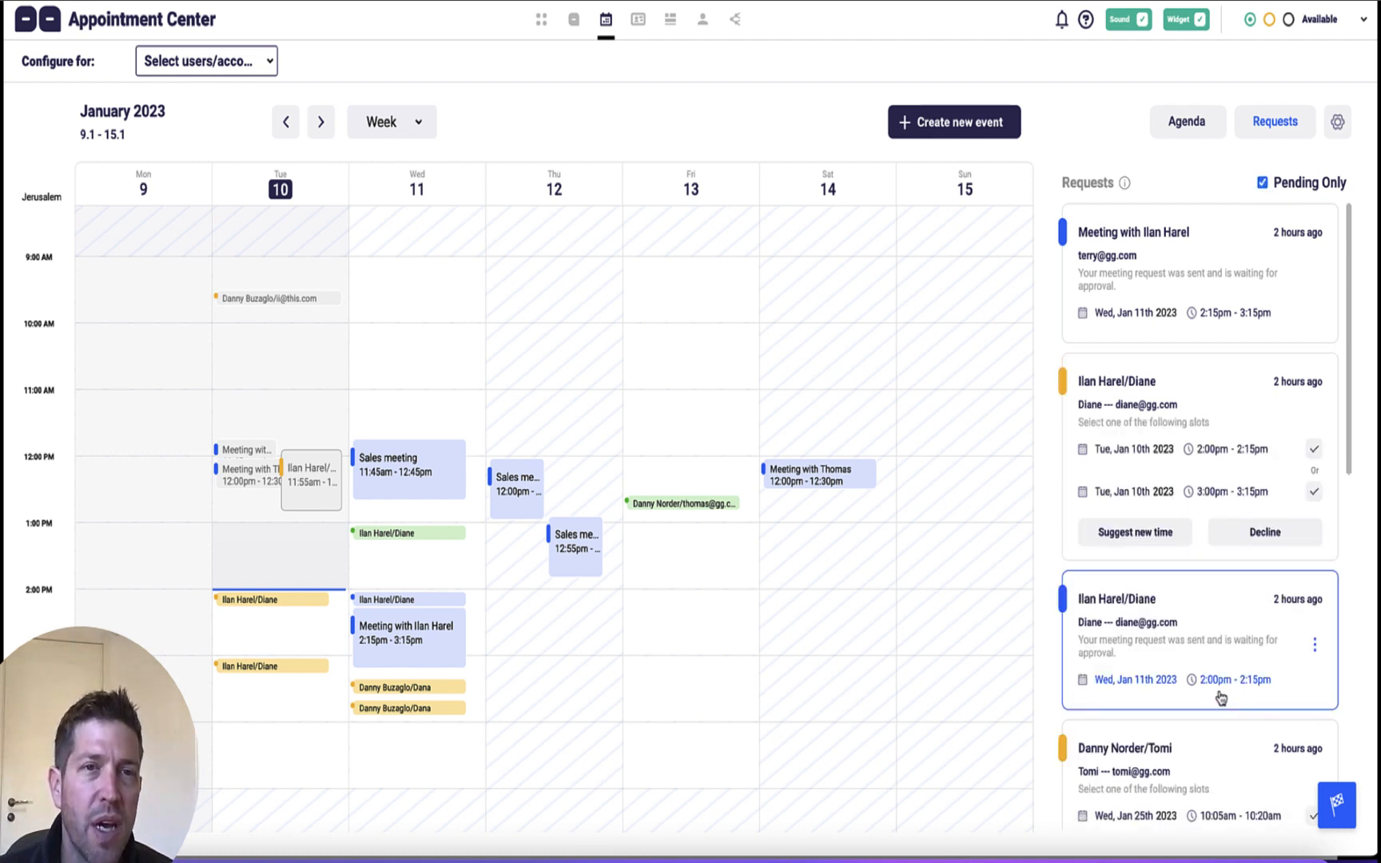
{"action": "scroll", "coordinate": [1230, 679], "scroll_direction": "down", "scroll_amount": 5}
{"action": "scroll", "coordinate": [1244, 622], "scroll_direction": "up", "scroll_amount": 10}
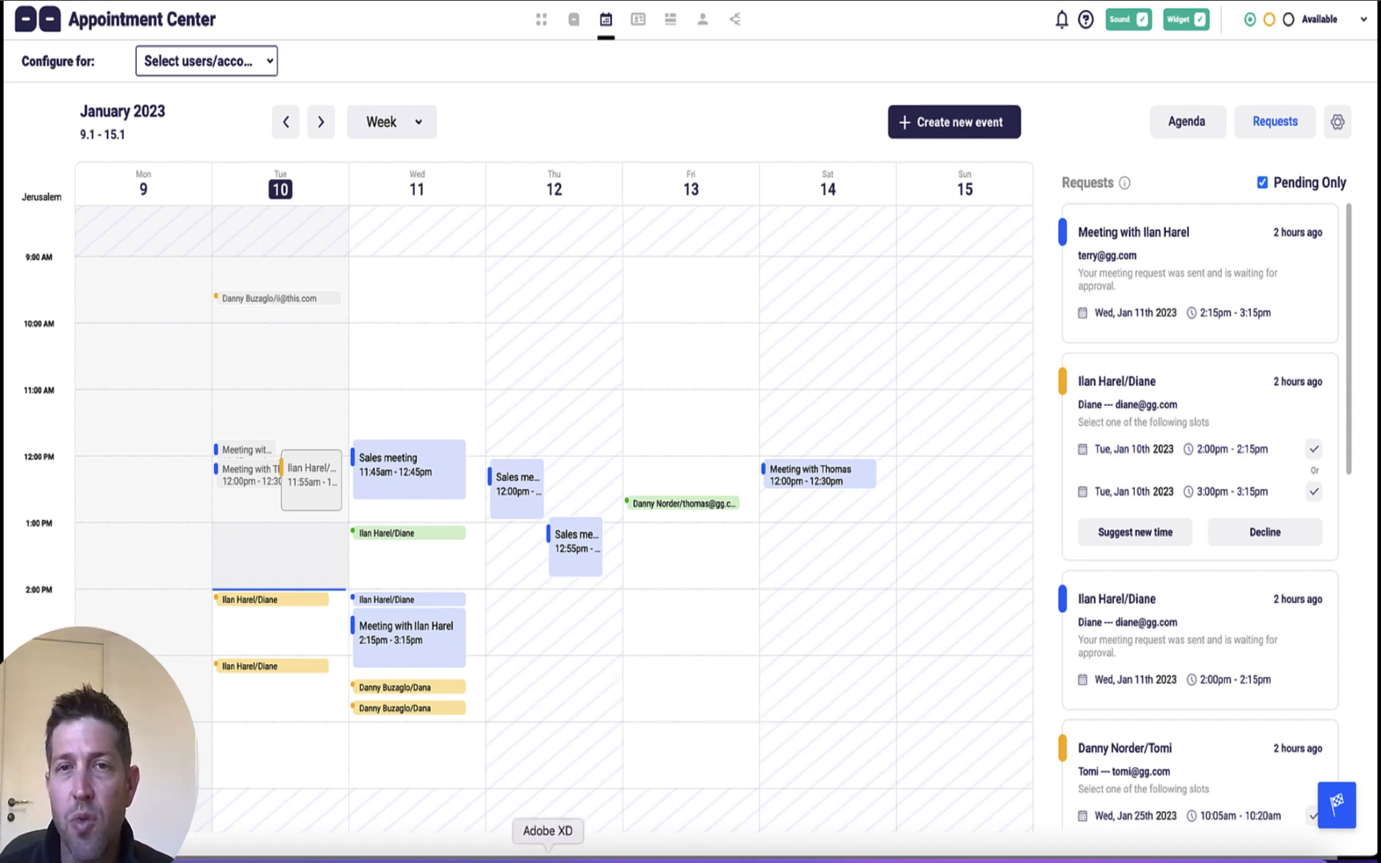
{"action": "left_click", "coordinate": [547, 854]}
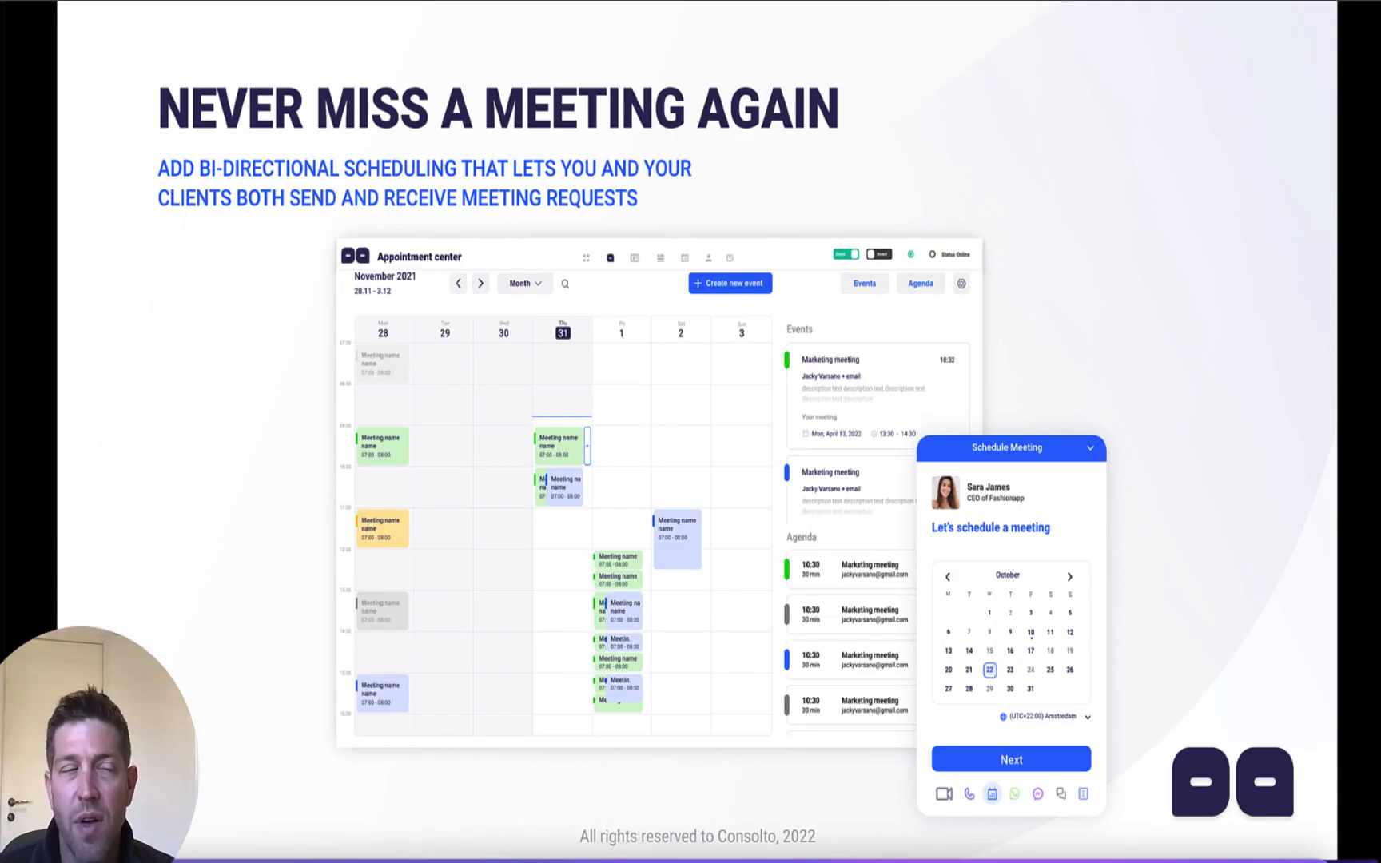
{"action": "key", "text": "Right"}
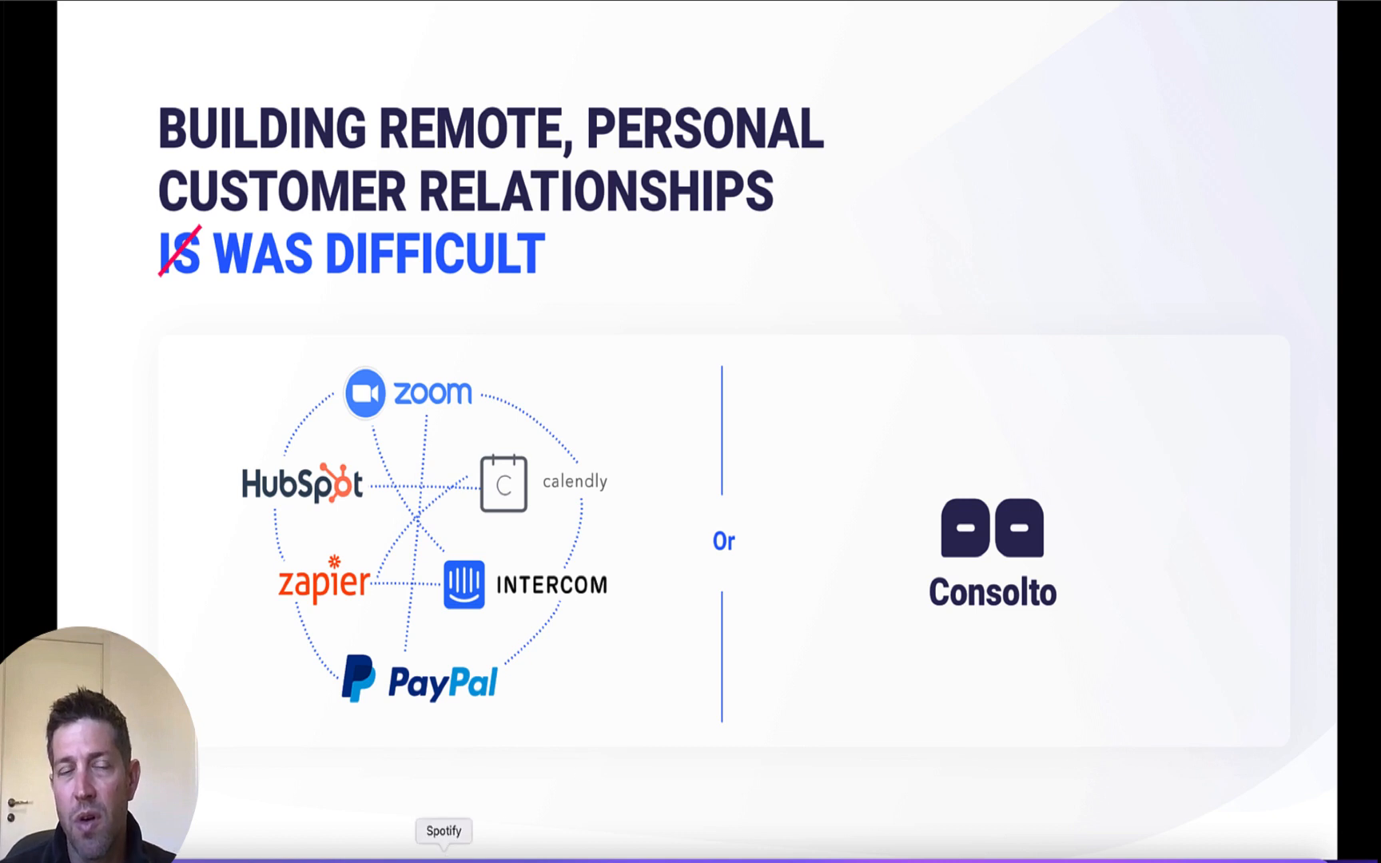
{"action": "left_click", "coordinate": [390, 853]}
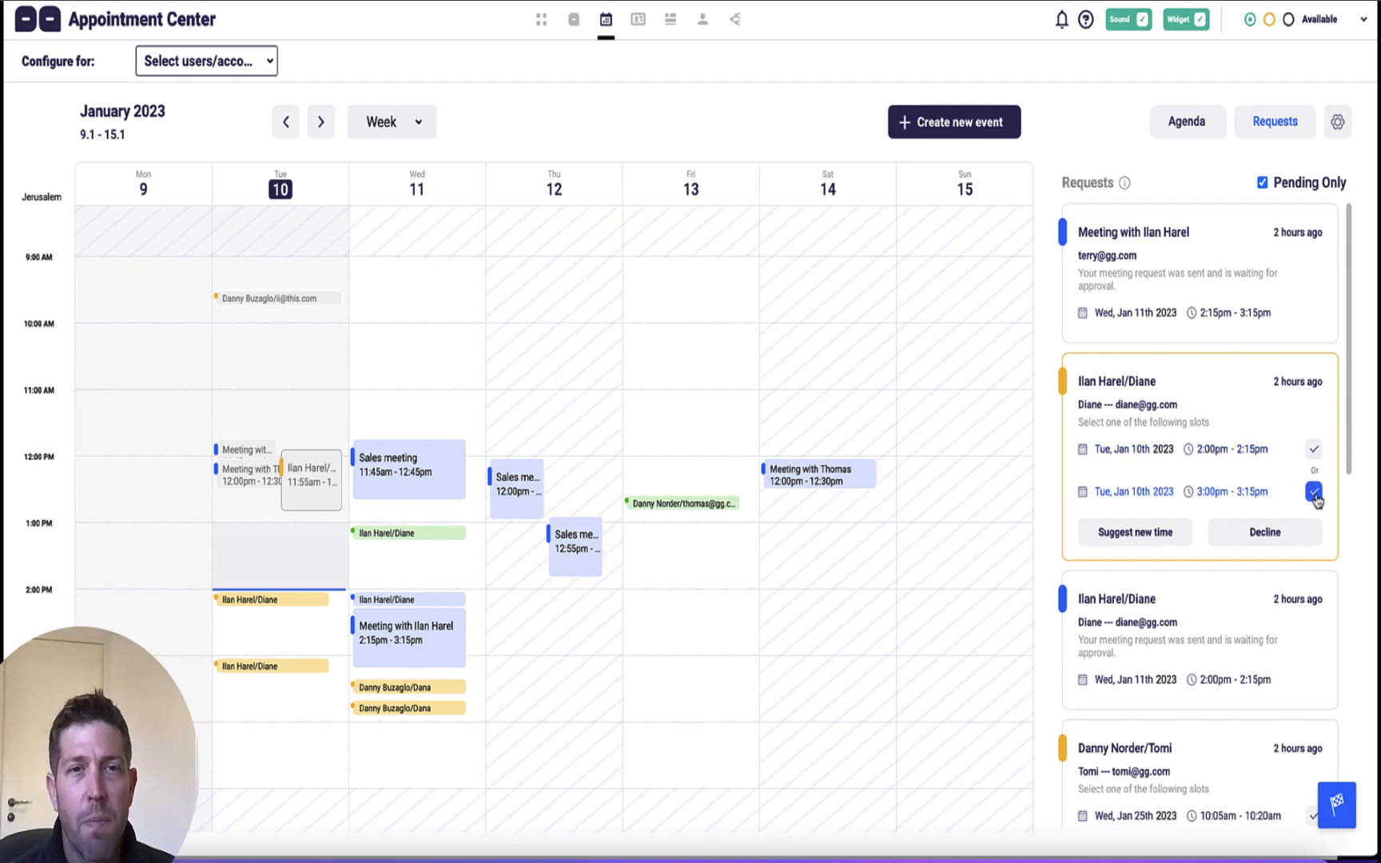
Accept the January 10 2:00pm–2:15pm slot of the pending request, and open the January 25 request's details
{"action": "left_click", "coordinate": [1314, 449]}
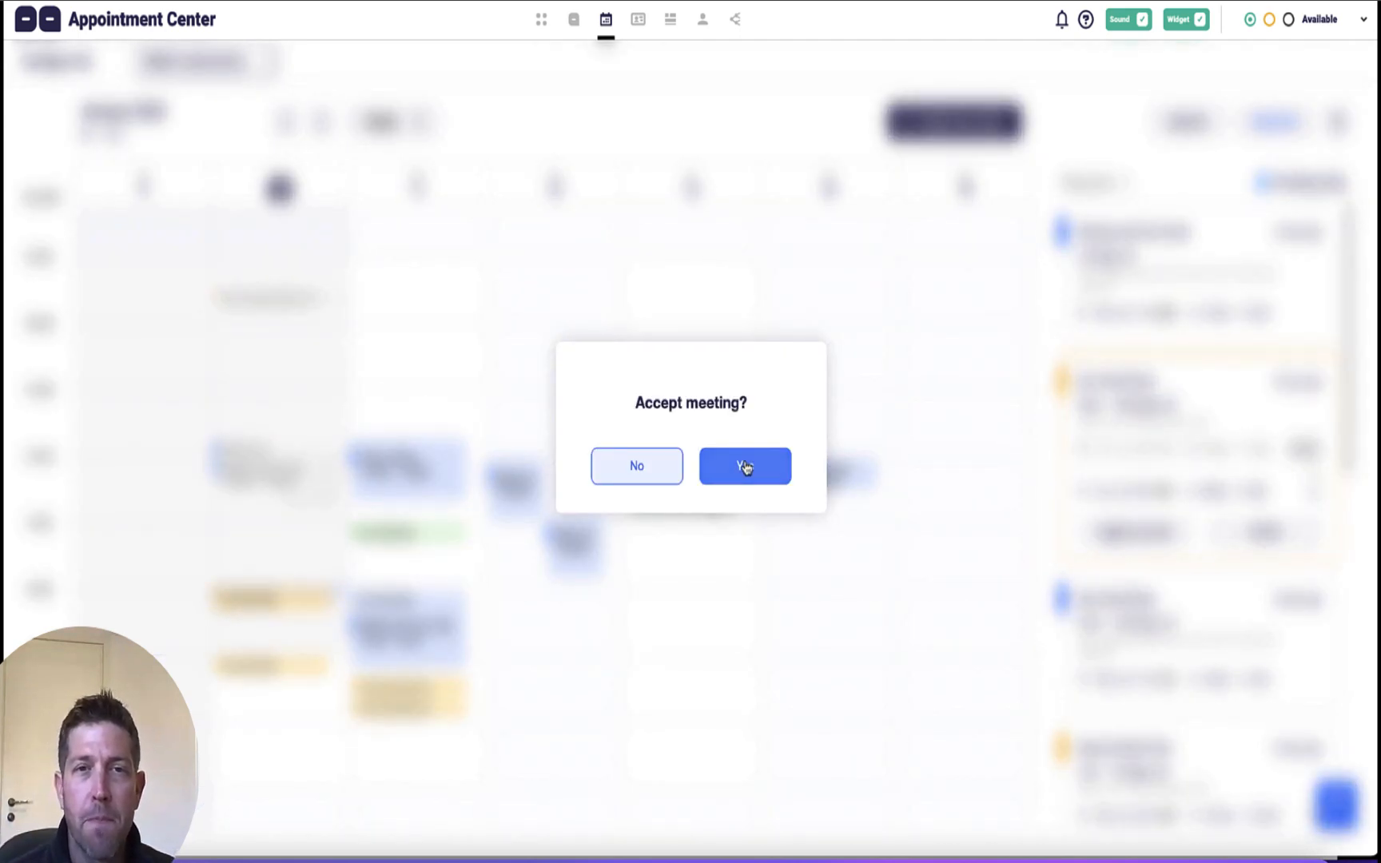
{"action": "left_click", "coordinate": [745, 467]}
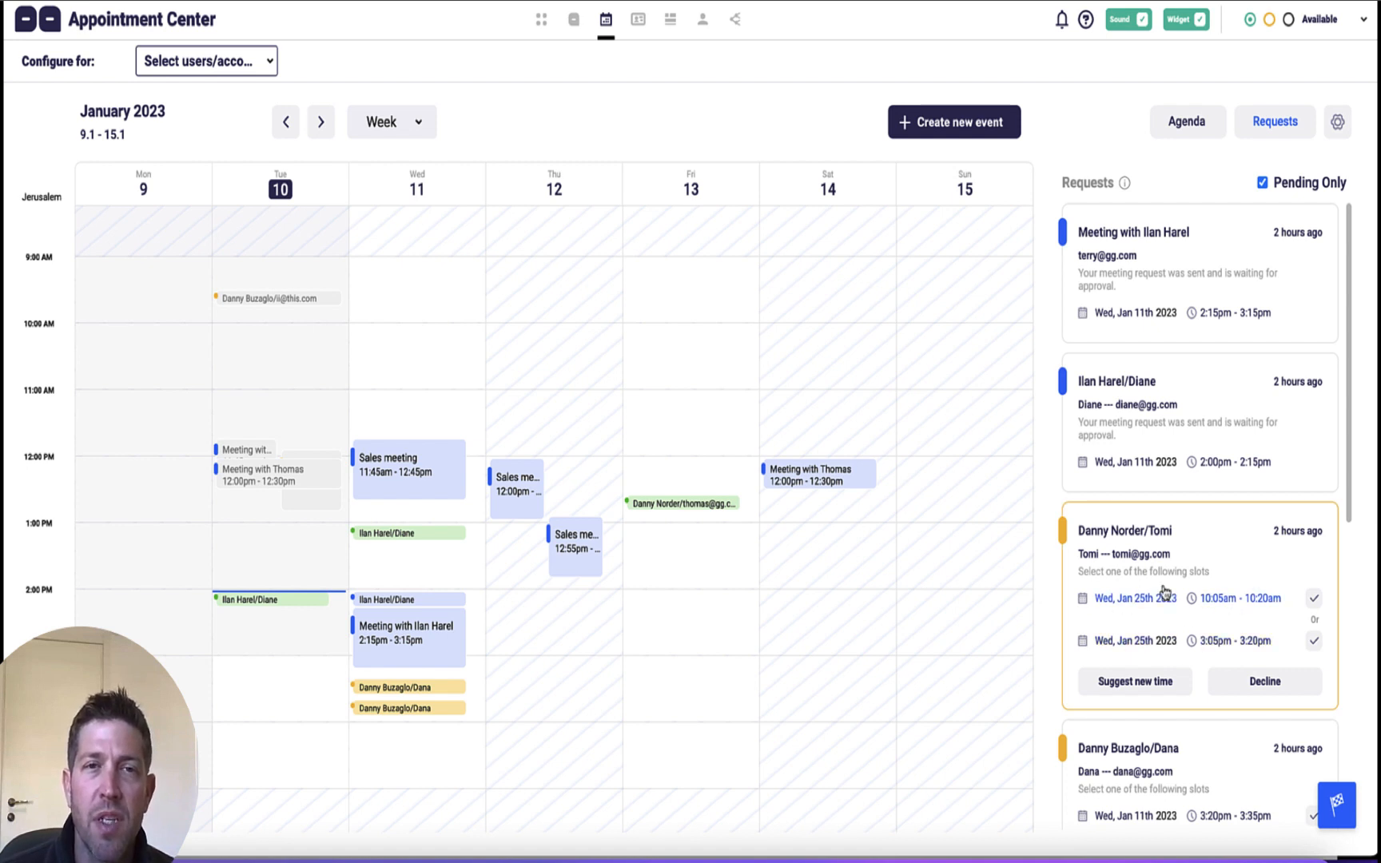
{"action": "left_click", "coordinate": [1122, 555]}
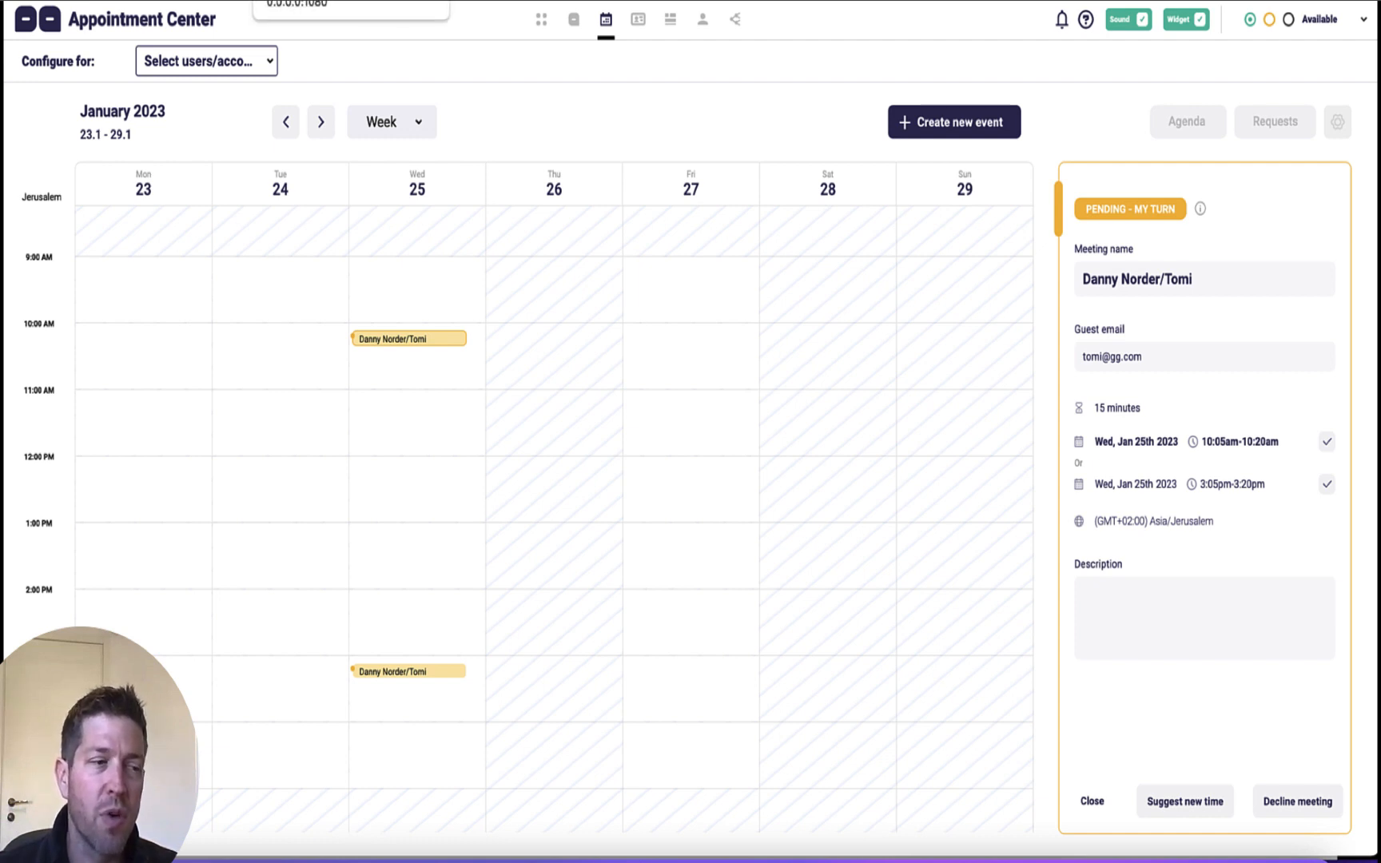
Switch to MailDev and view the appointment confirmation, appointment request and potential client notification emails
{"action": "left_click", "coordinate": [320, 1]}
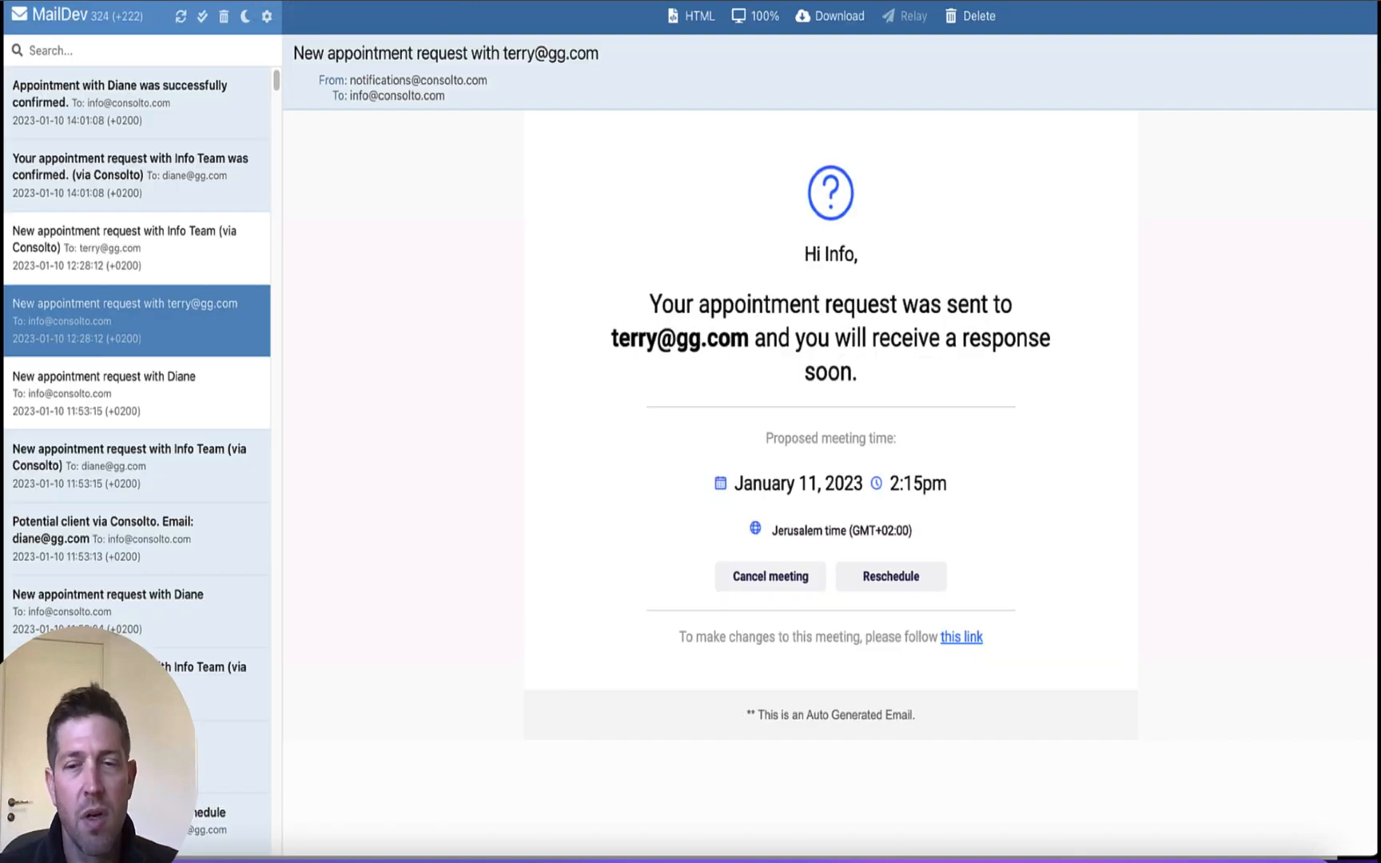
{"action": "left_click", "coordinate": [145, 179]}
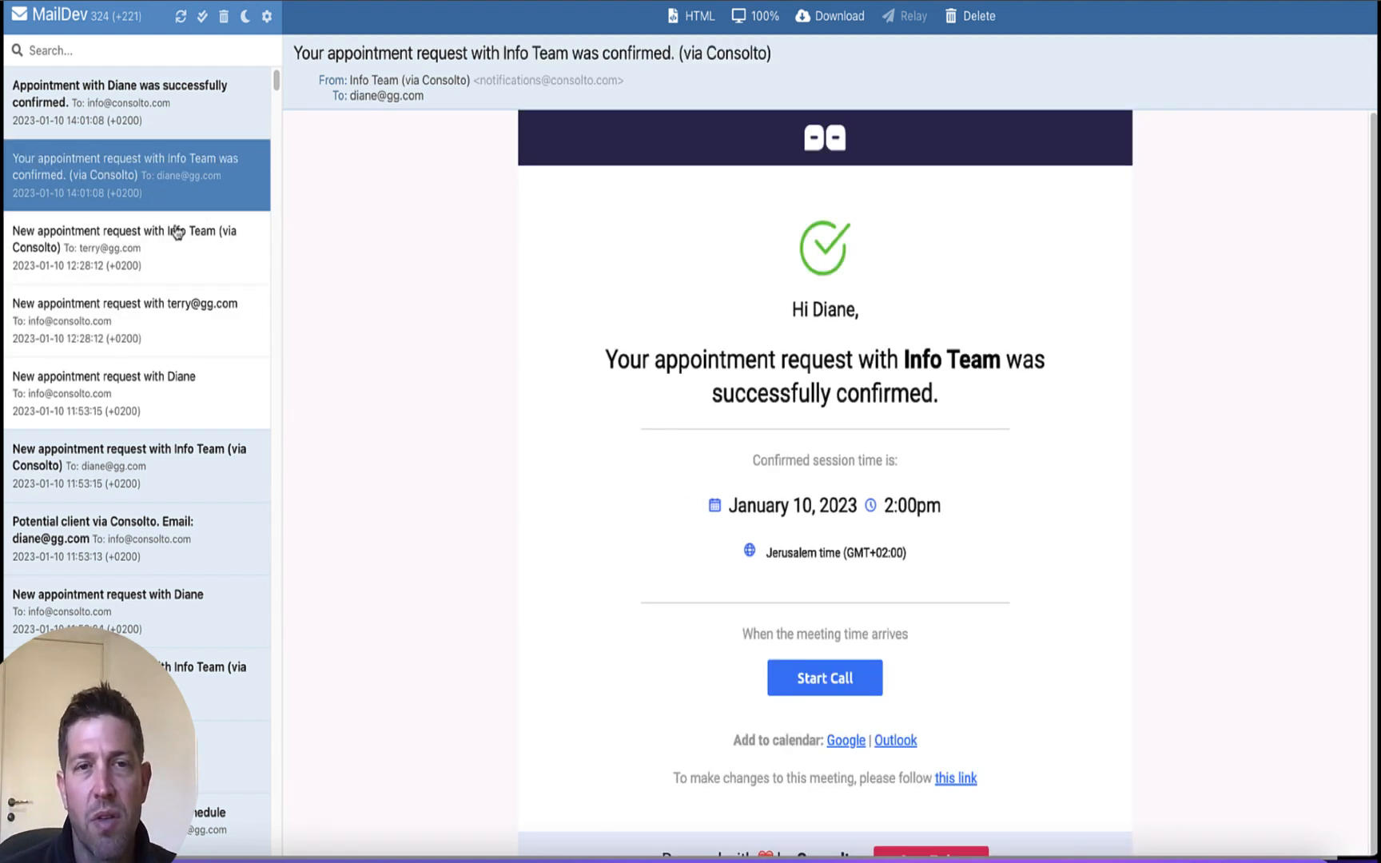
{"action": "left_click", "coordinate": [166, 482]}
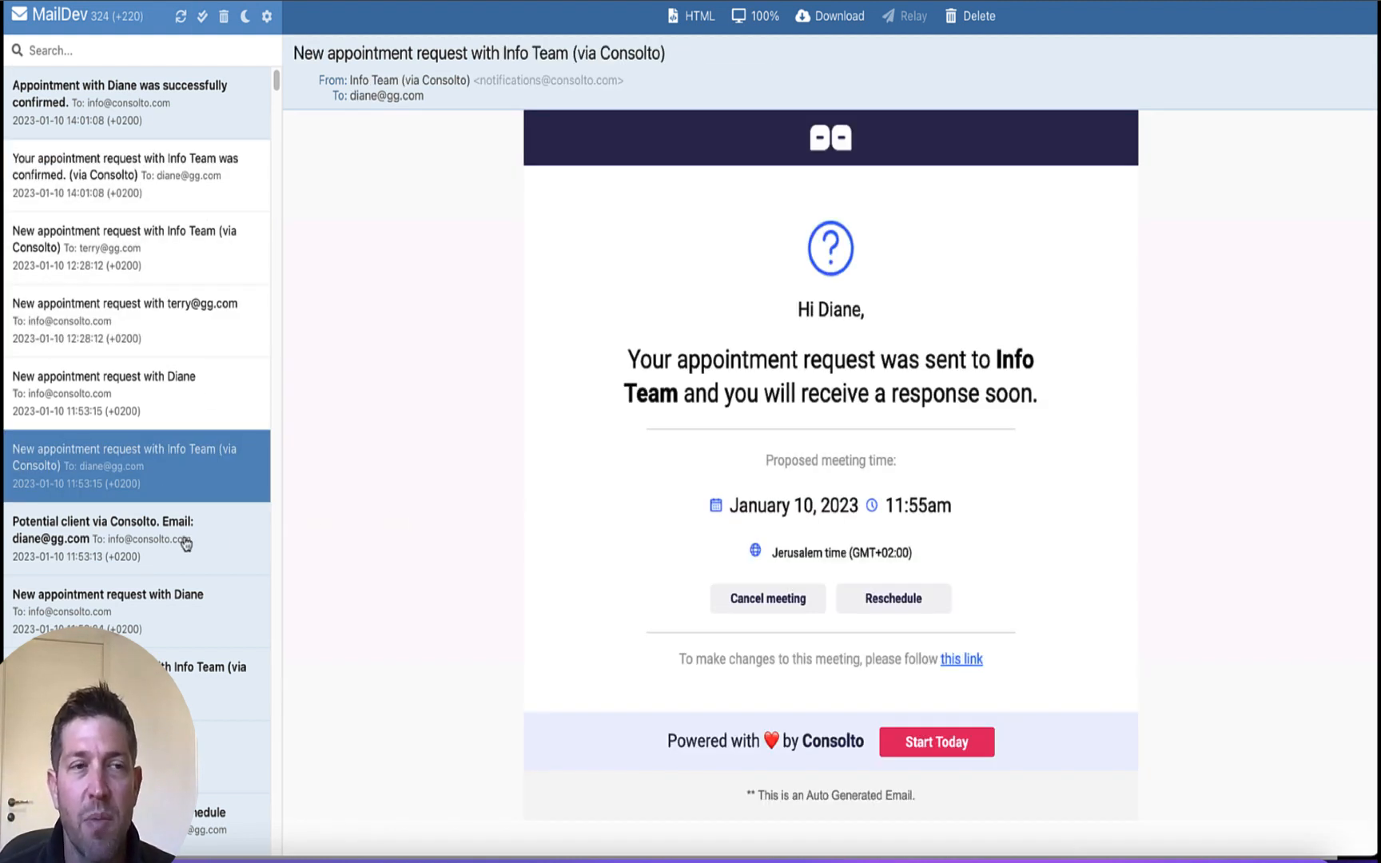
{"action": "left_click", "coordinate": [181, 572]}
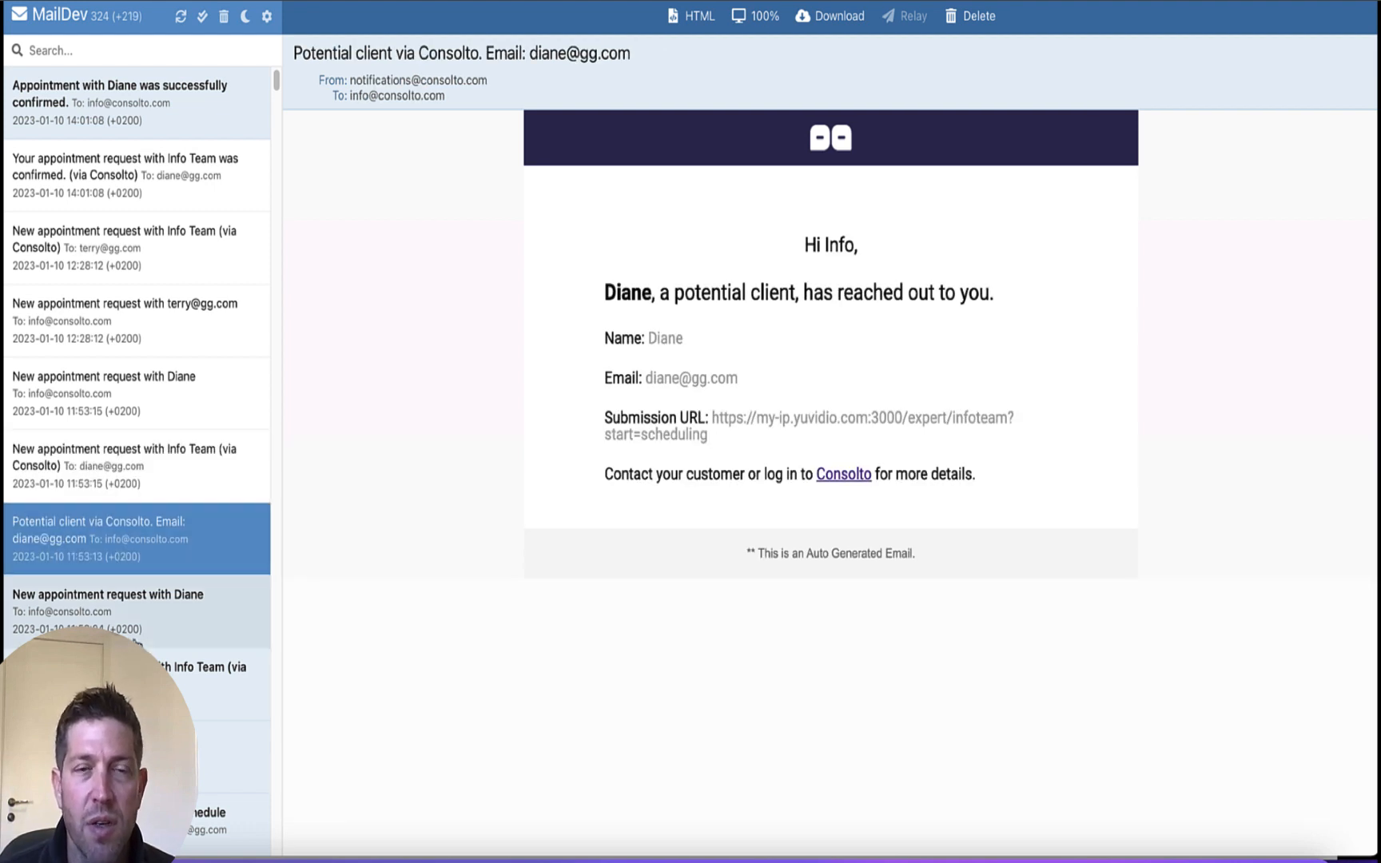
{"action": "left_click", "coordinate": [176, 606]}
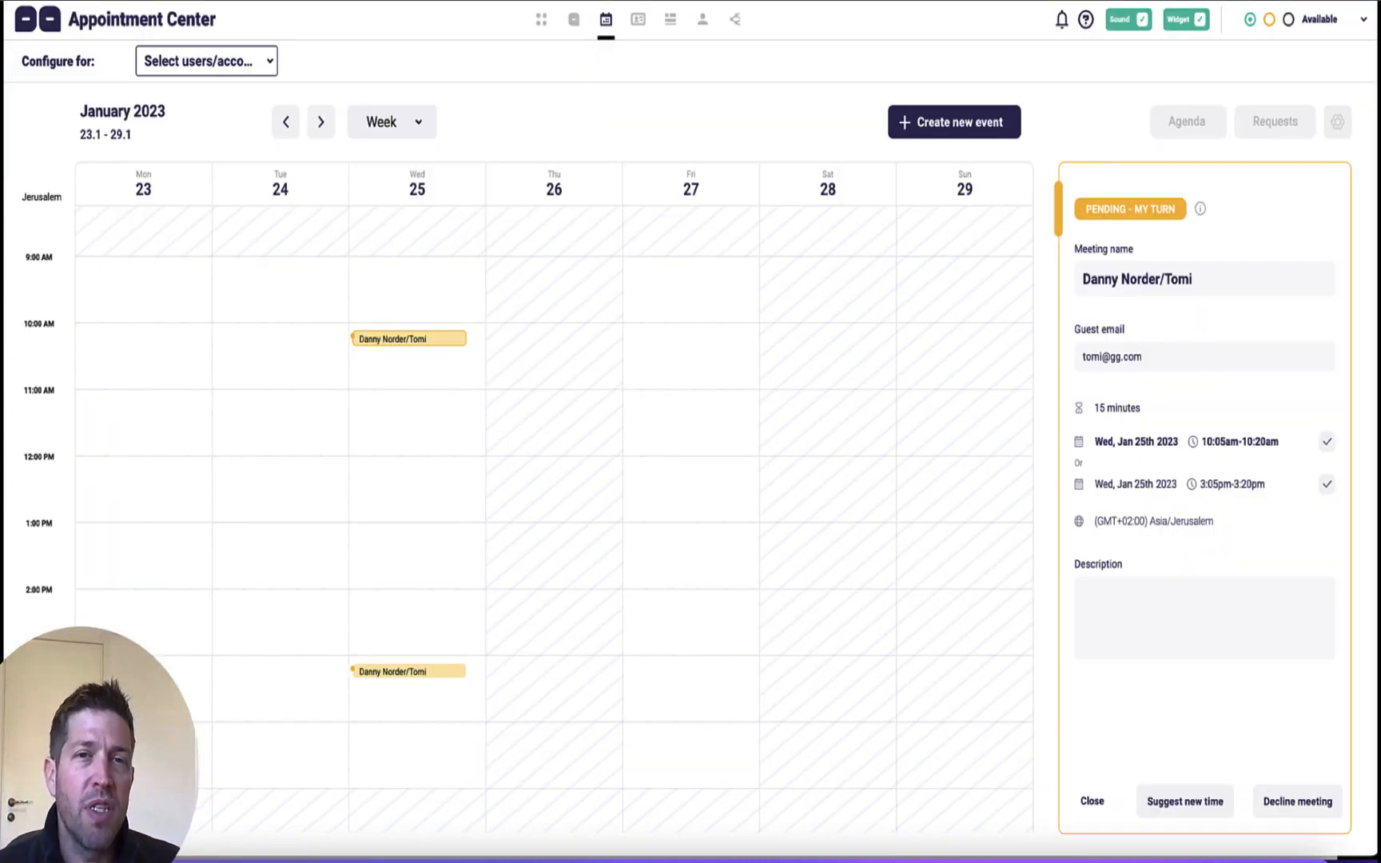
Compare both proposed January 25 slots on the calendar and accept the 10:05am–10:20am meeting
{"action": "left_click", "coordinate": [1326, 485]}
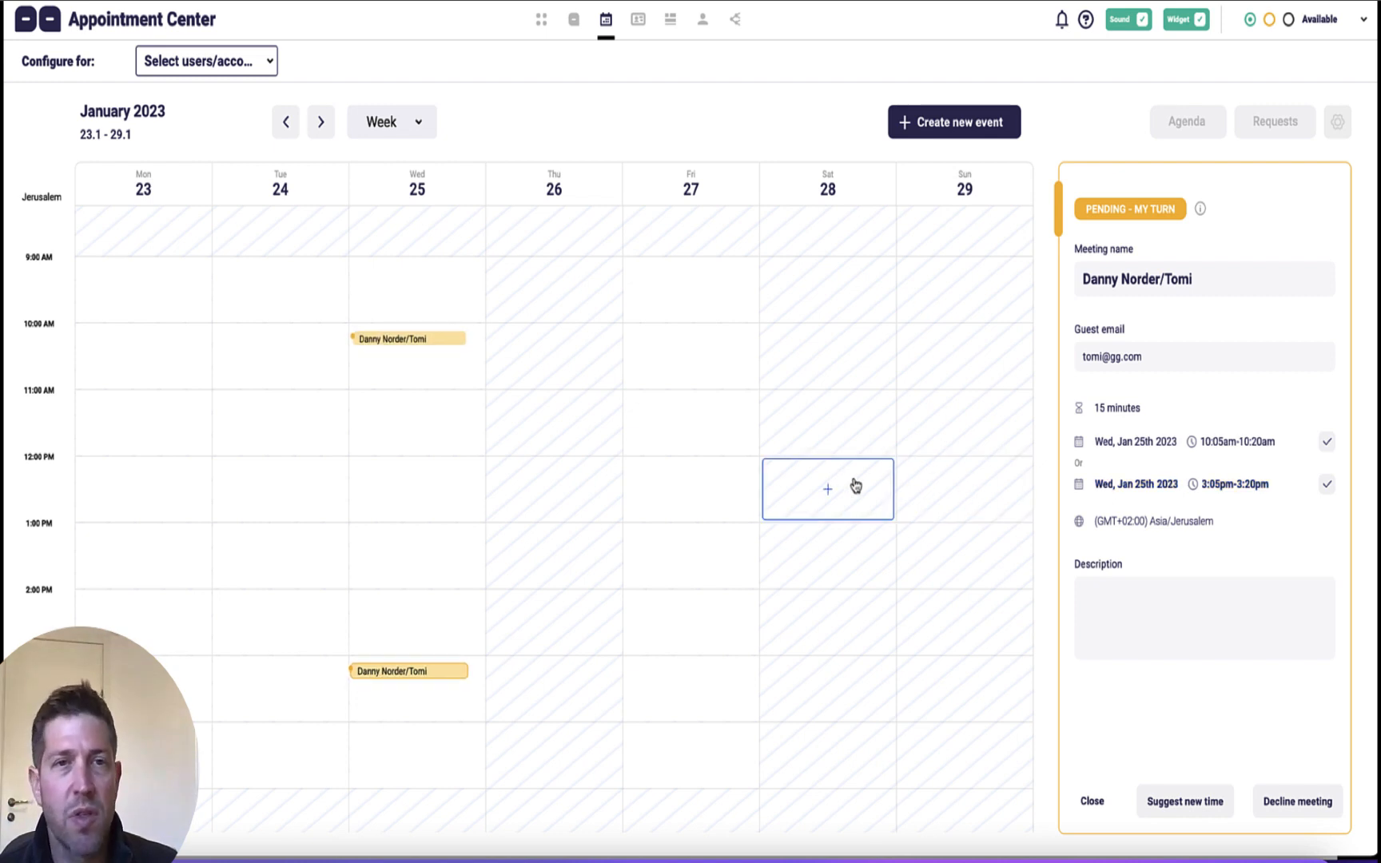
{"action": "left_click", "coordinate": [1110, 448]}
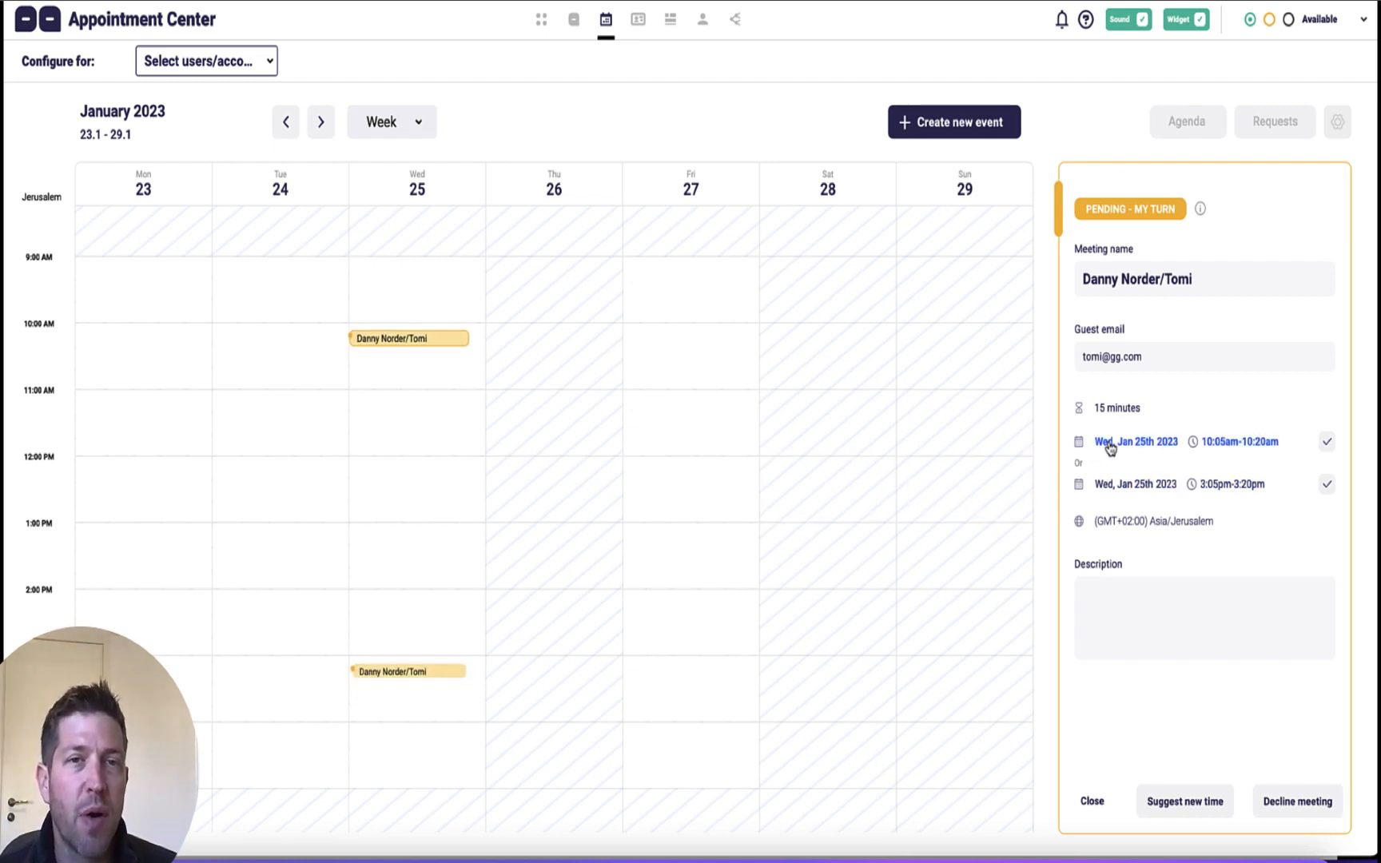
{"action": "left_click", "coordinate": [1326, 441]}
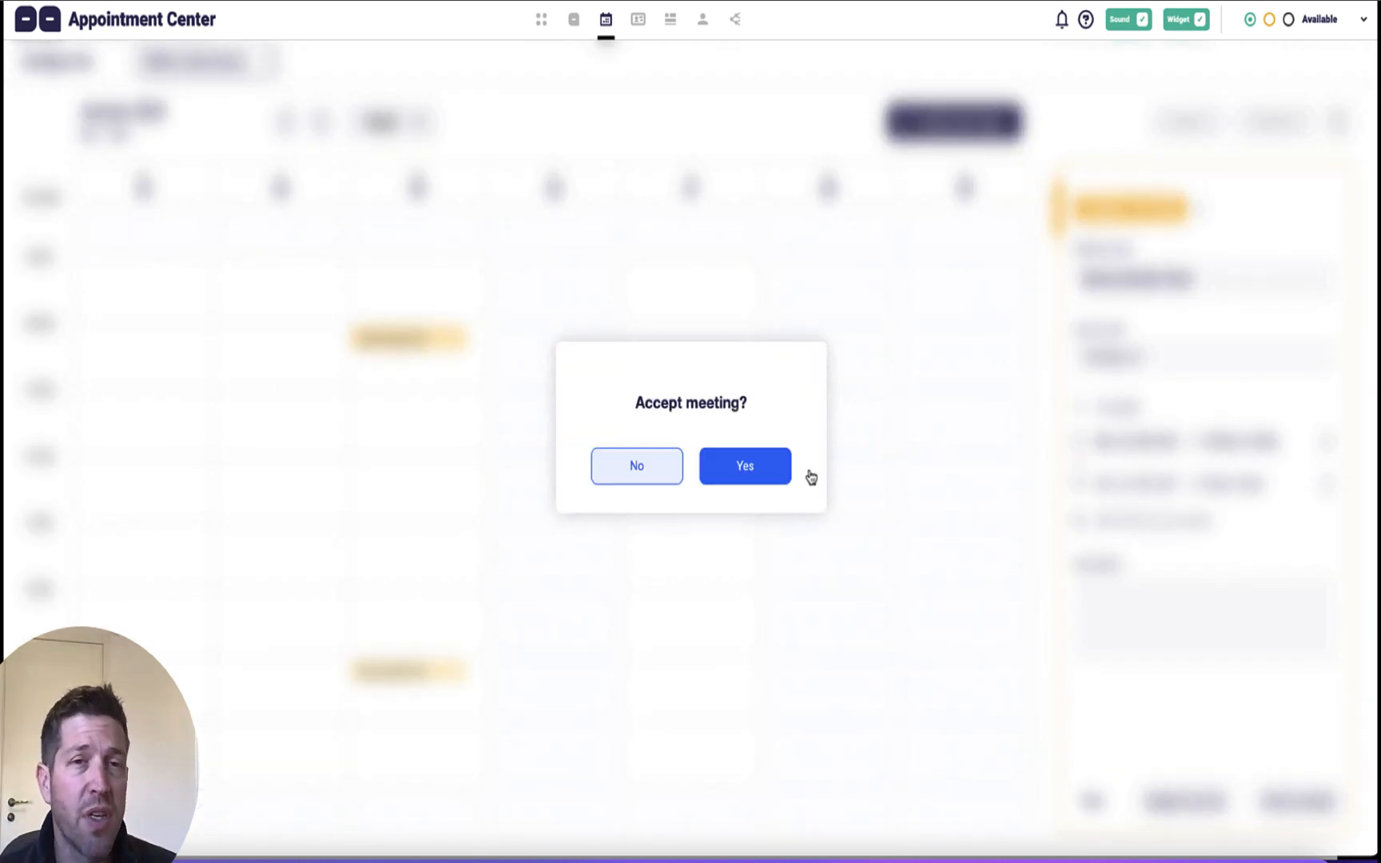
{"action": "left_click", "coordinate": [744, 465]}
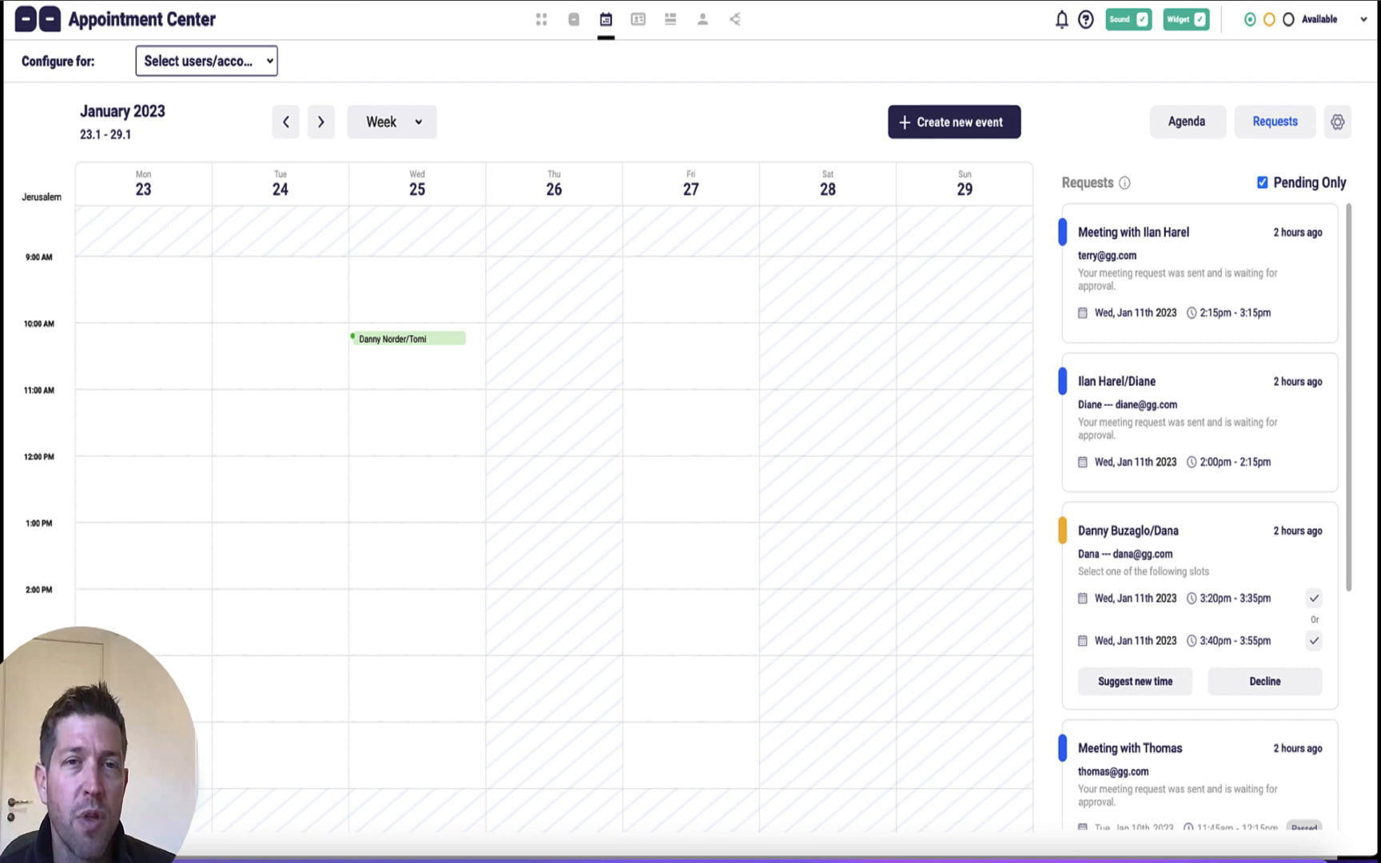
Switch to MailDev and open the client's copy of the January 10 appointment request email
{"action": "key", "text": "ctrl+Tab"}
{"action": "key", "text": "ctrl+shift+Tab"}
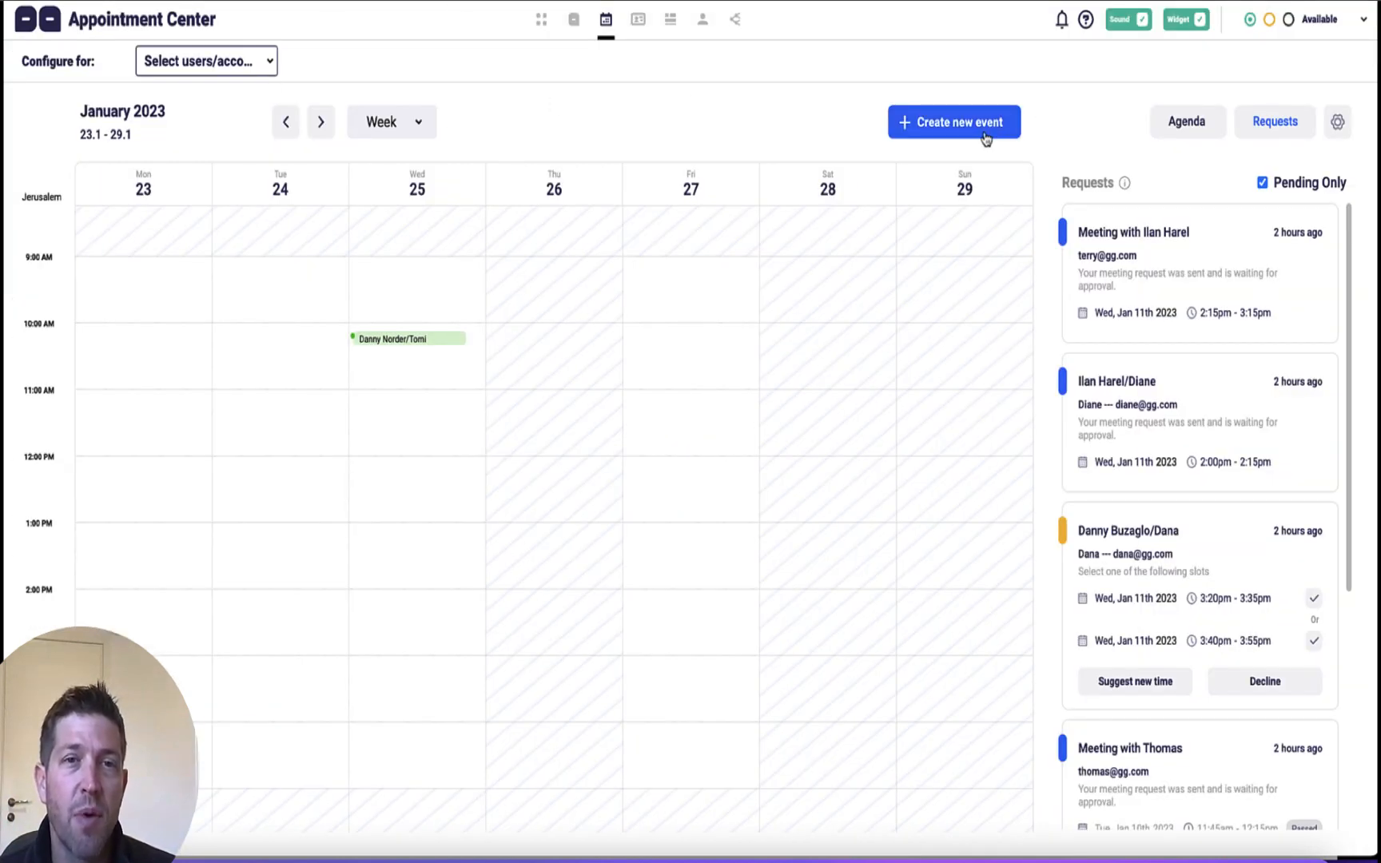
{"action": "key", "text": "ctrl+Tab"}
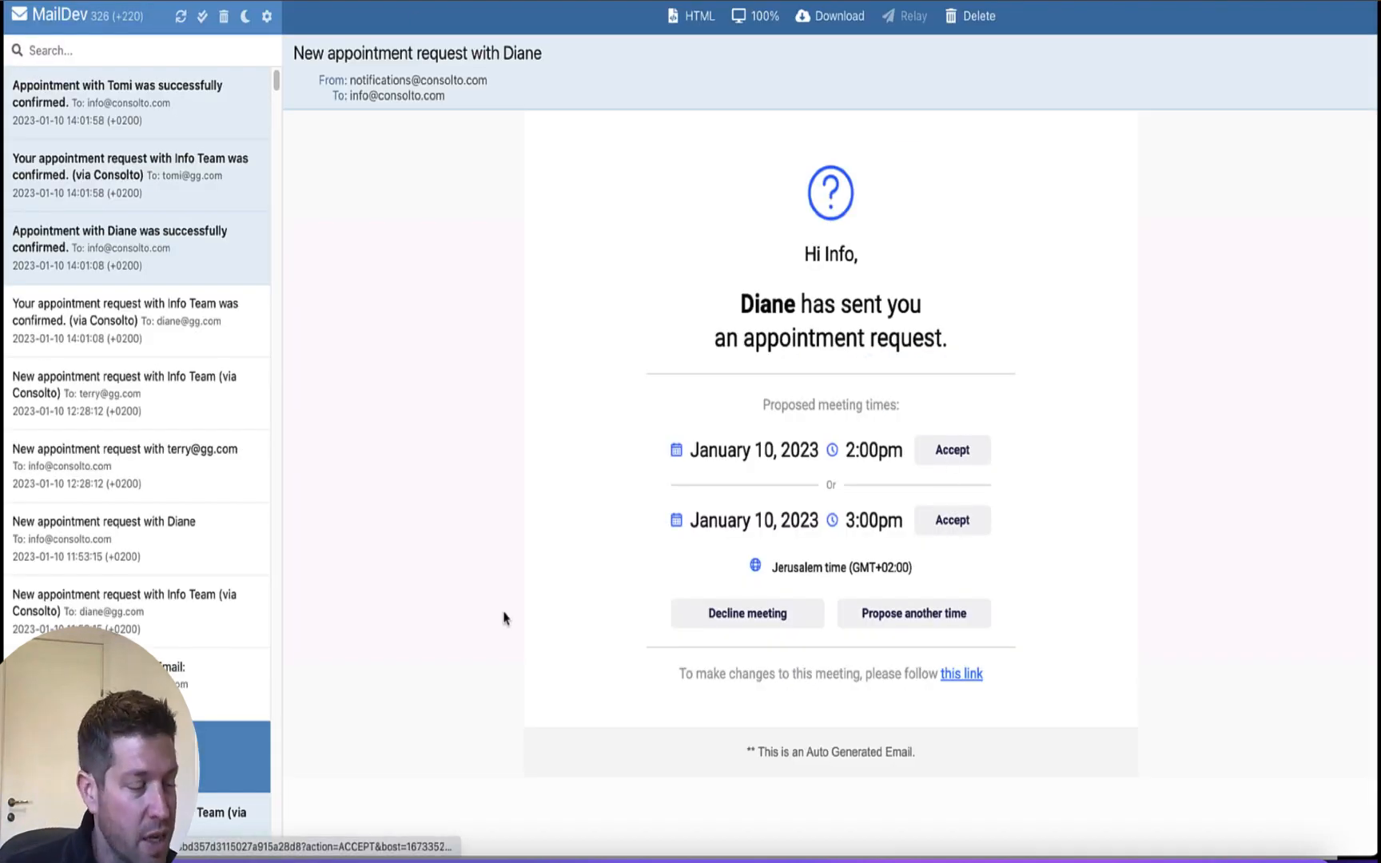
{"action": "scroll", "coordinate": [188, 533], "scroll_direction": "down", "scroll_amount": 4}
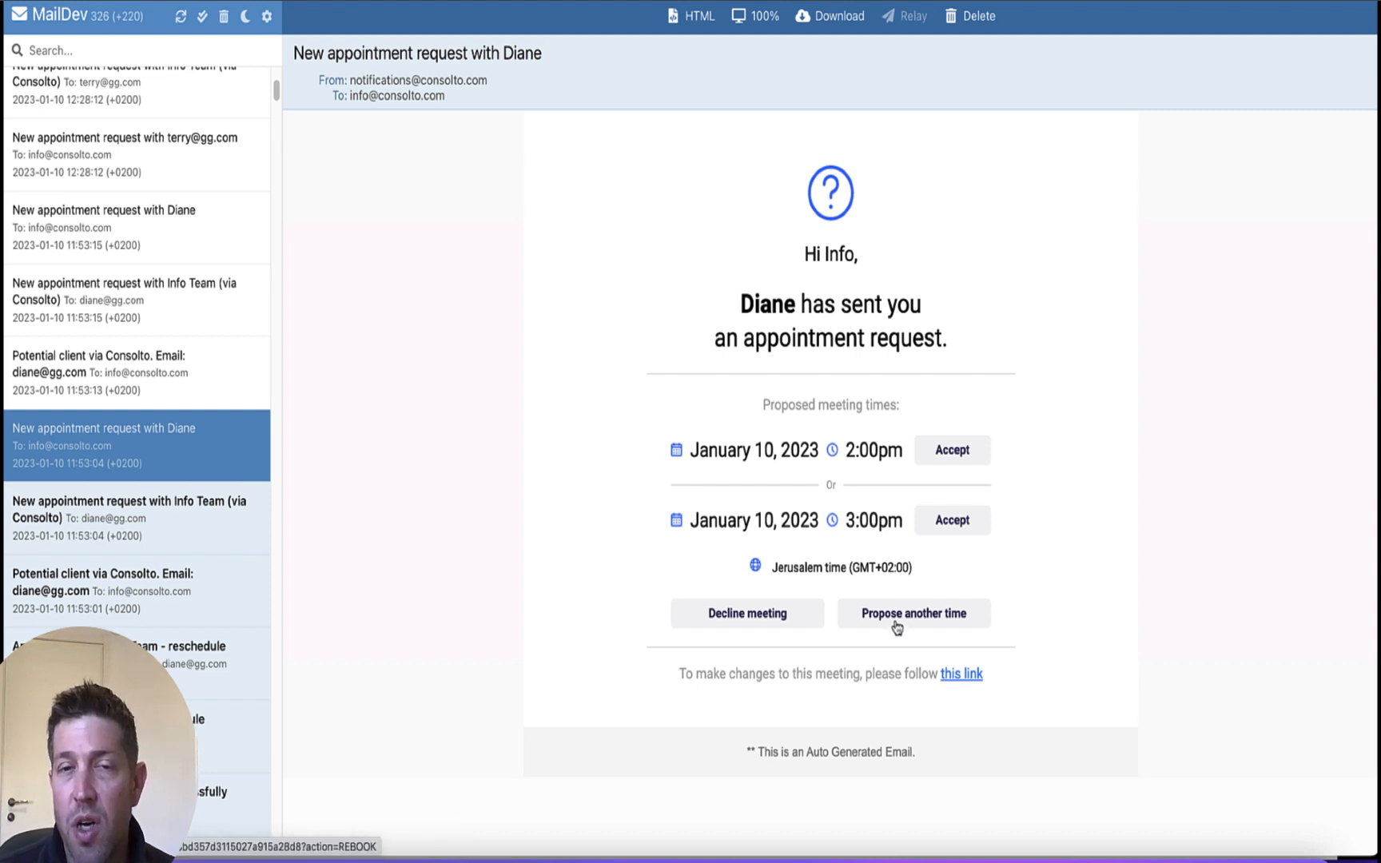
{"action": "left_click", "coordinate": [142, 512]}
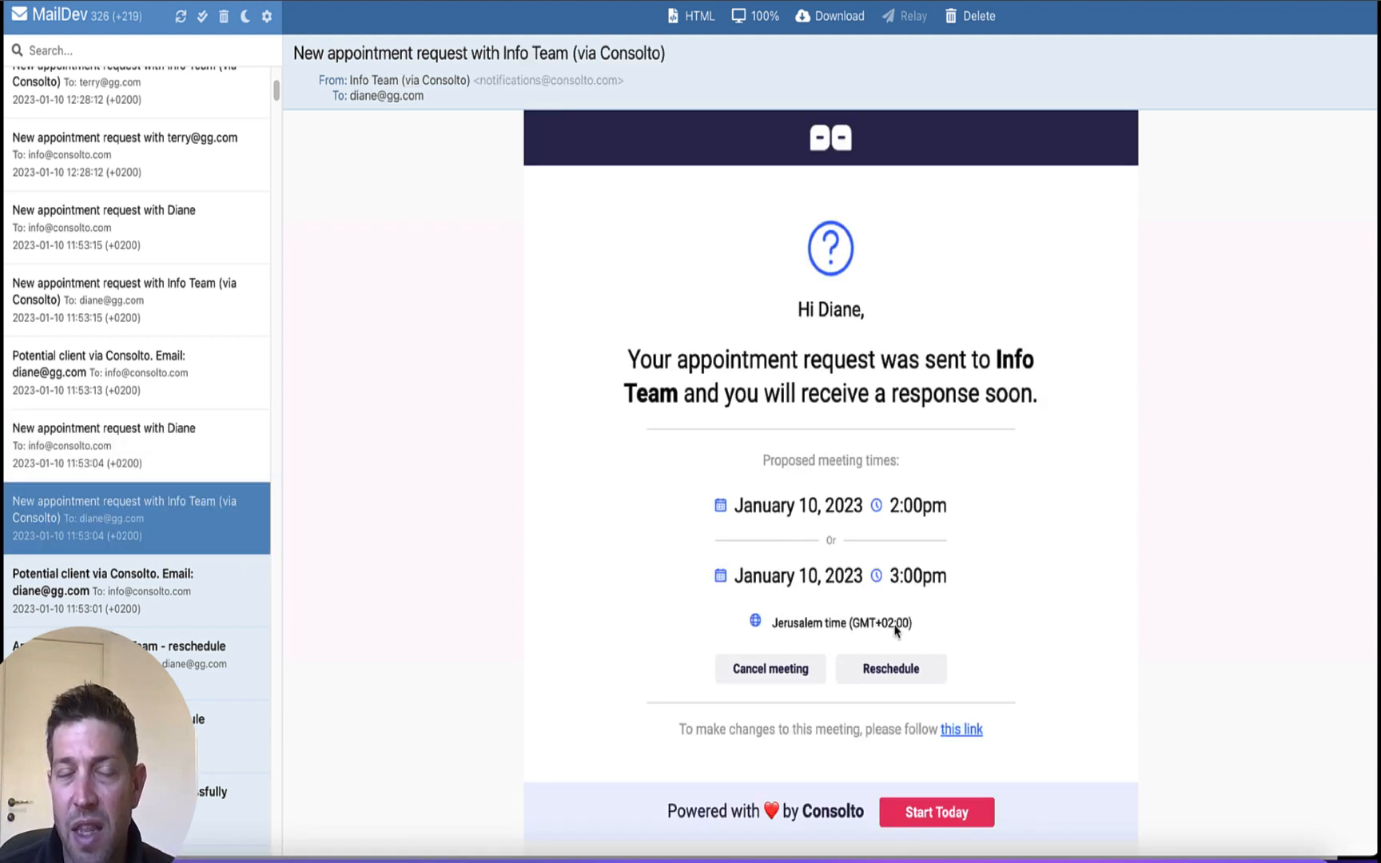
Open the email's Cancel meeting link in an incognito window to view the cancellation form
{"action": "right_click", "coordinate": [769, 676]}
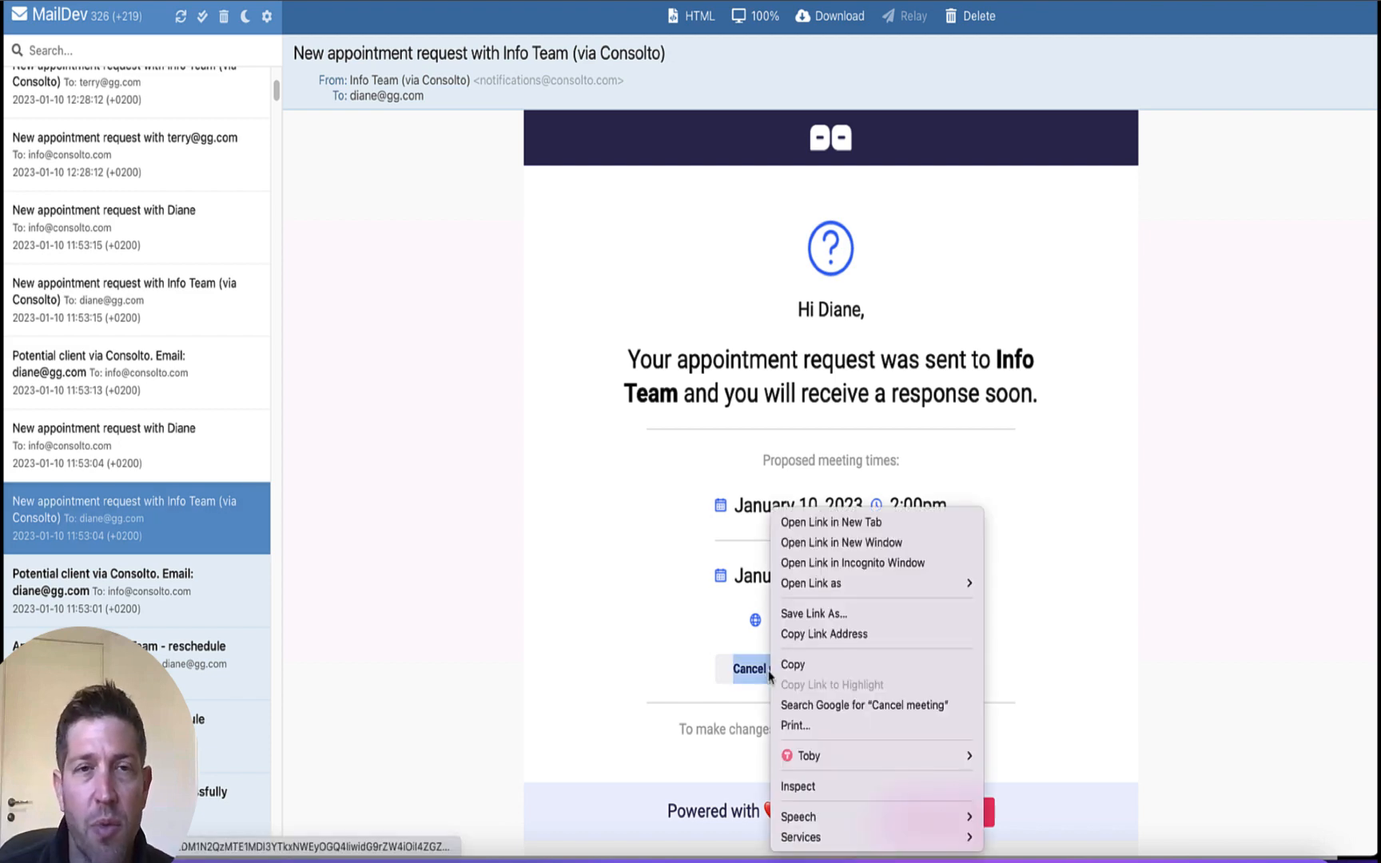
{"action": "left_click", "coordinate": [831, 563]}
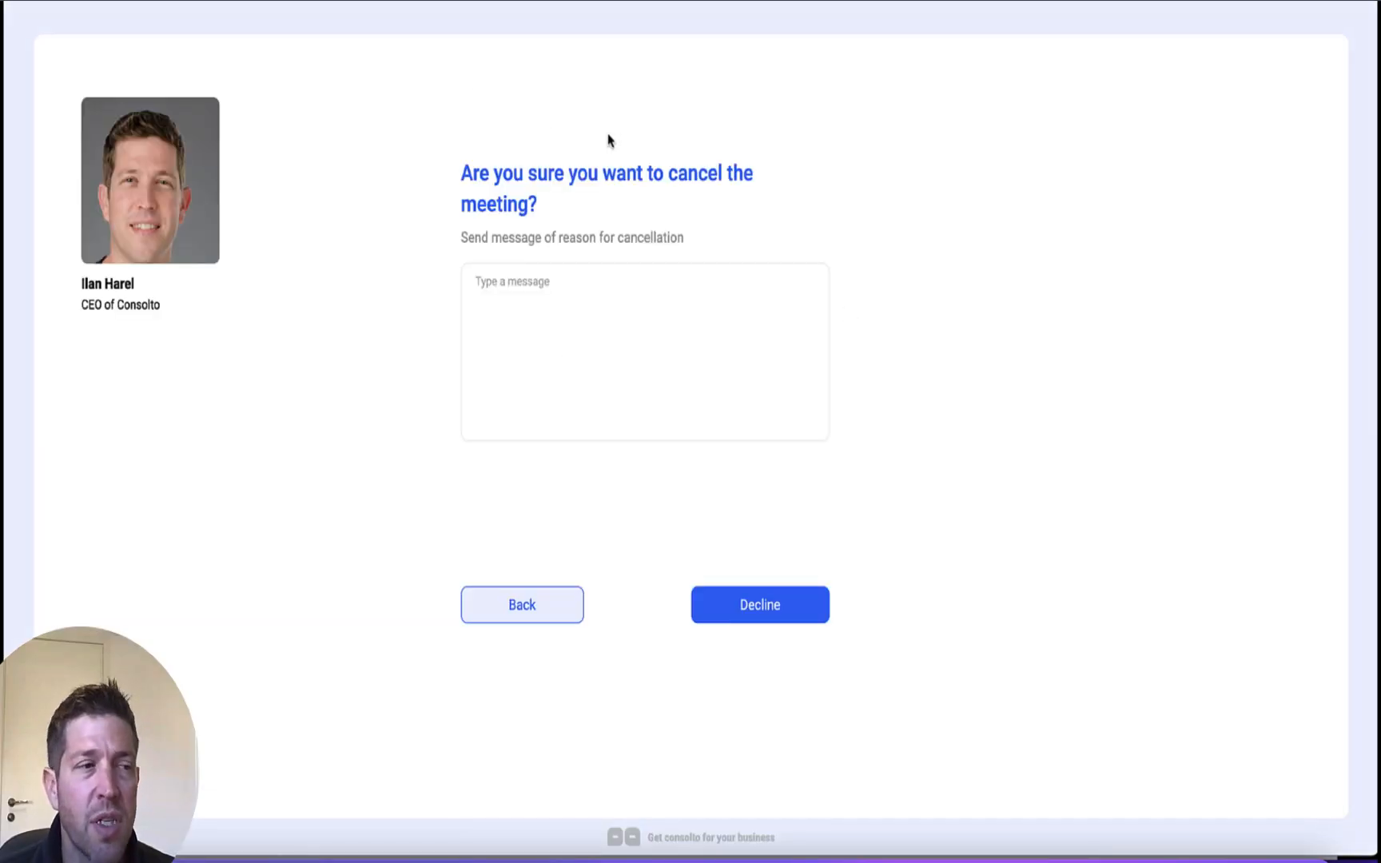
{"action": "left_click", "coordinate": [737, 597]}
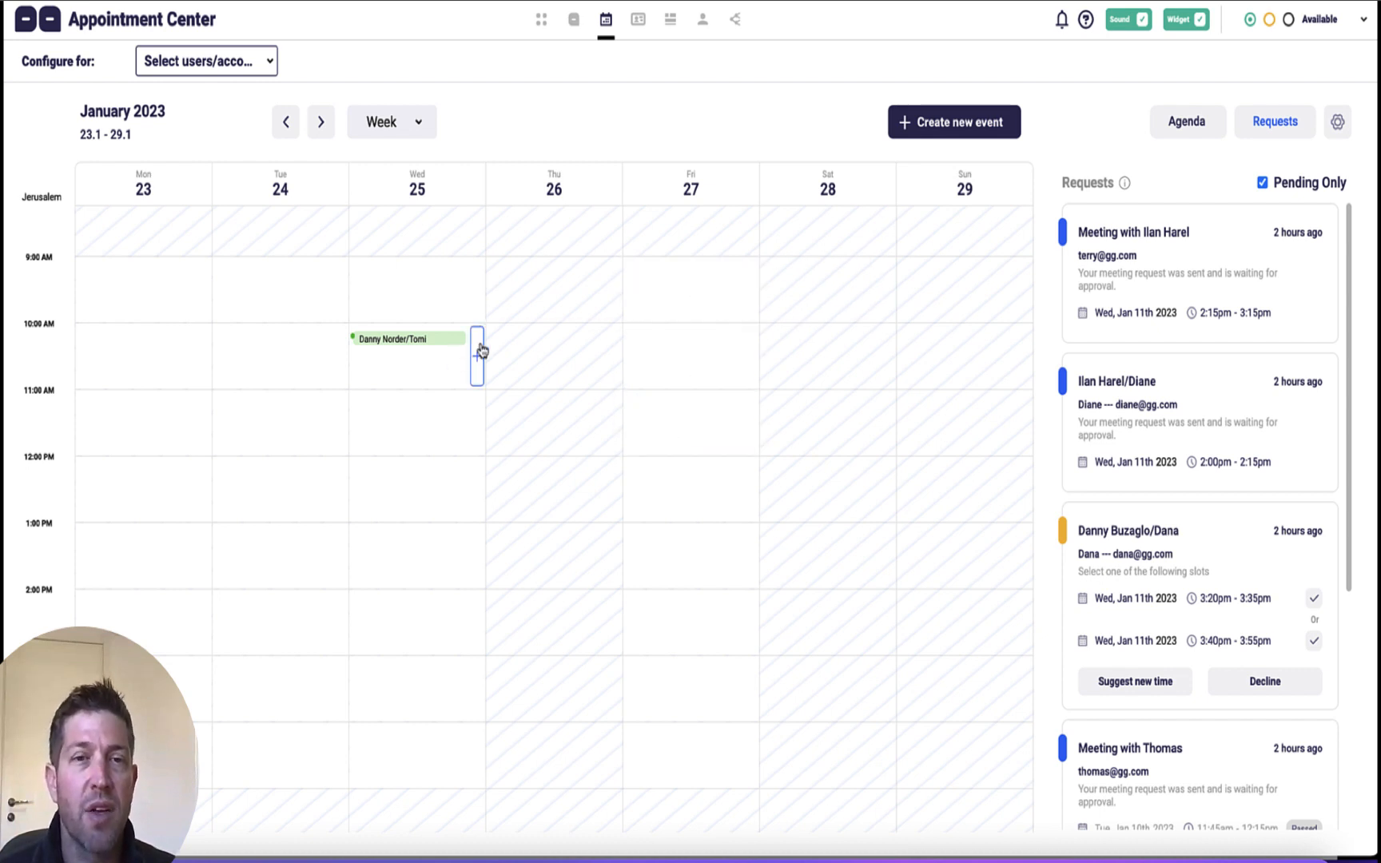
Start a new event on Tuesday, January 10 proposing three 60-minute slots at 3:00pm, 4:00pm and 5:00pm
{"action": "left_click", "coordinate": [929, 122]}
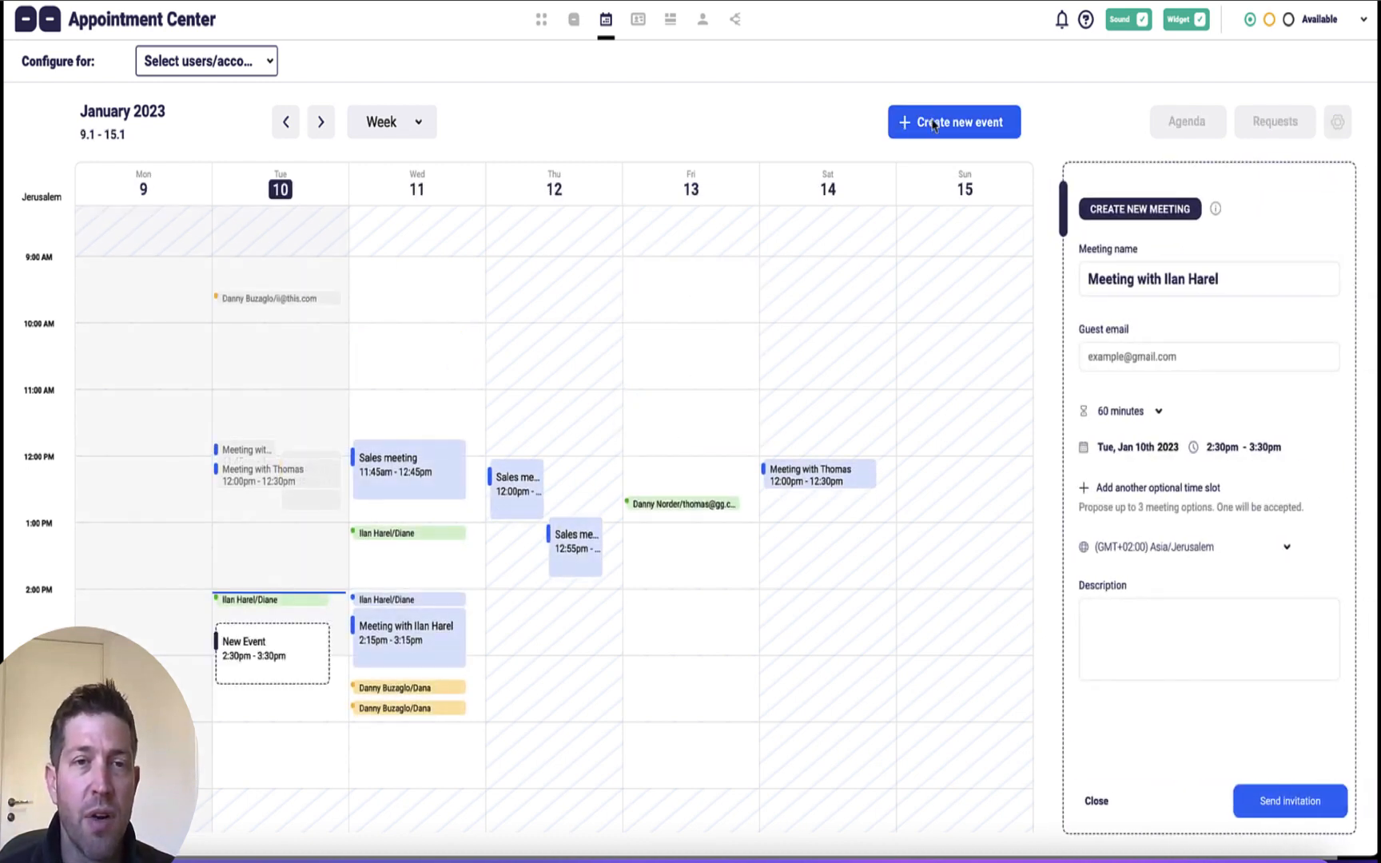
{"action": "left_click_drag", "start_coordinate": [285, 661], "coordinate": [300, 699]}
{"action": "left_click", "coordinate": [1118, 488]}
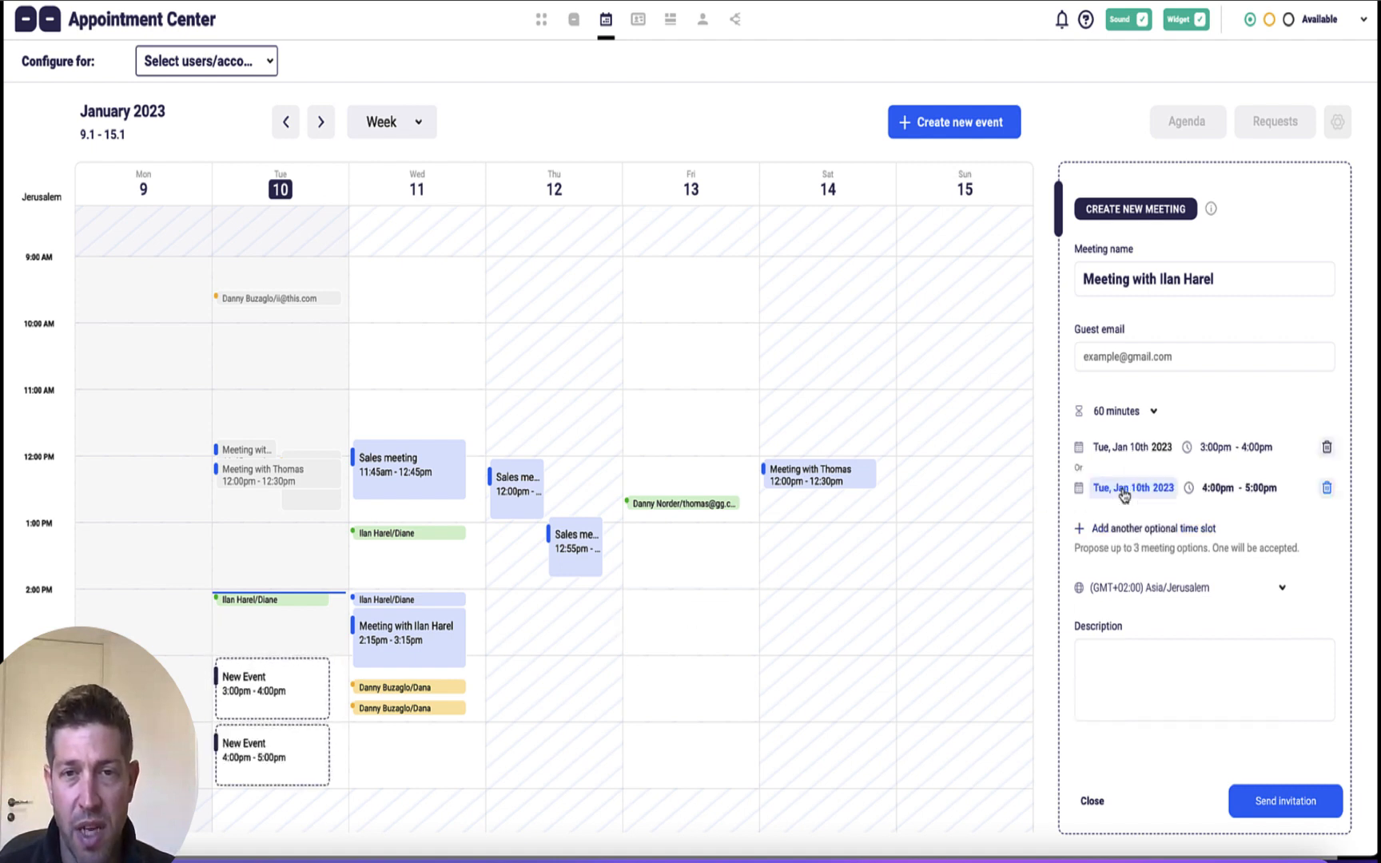
{"action": "left_click", "coordinate": [1143, 529]}
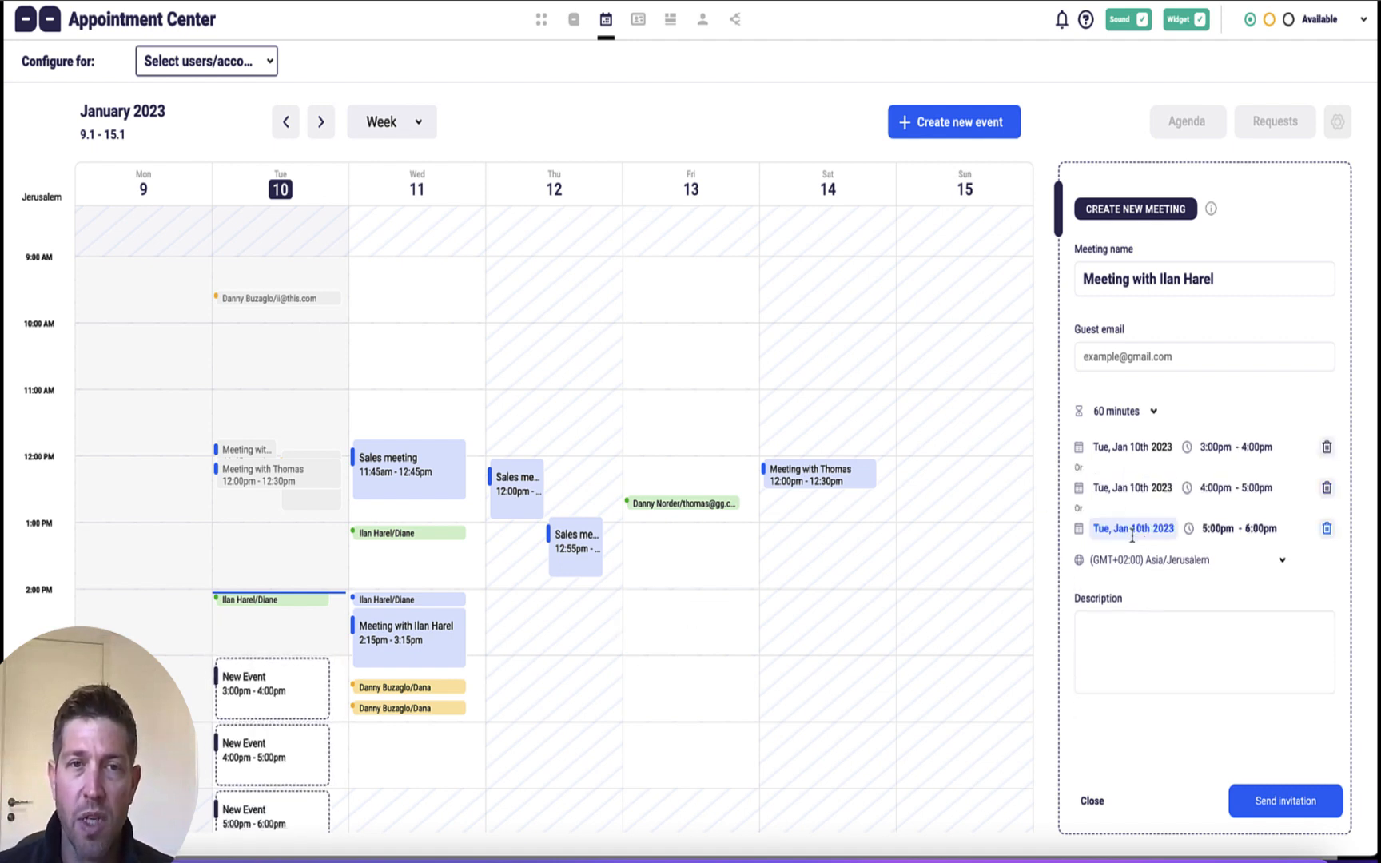
Enter the guest's email and set the meeting's time zone to (GMT-03:00) America/Argentina/Mendoza
{"action": "left_click", "coordinate": [1147, 356]}
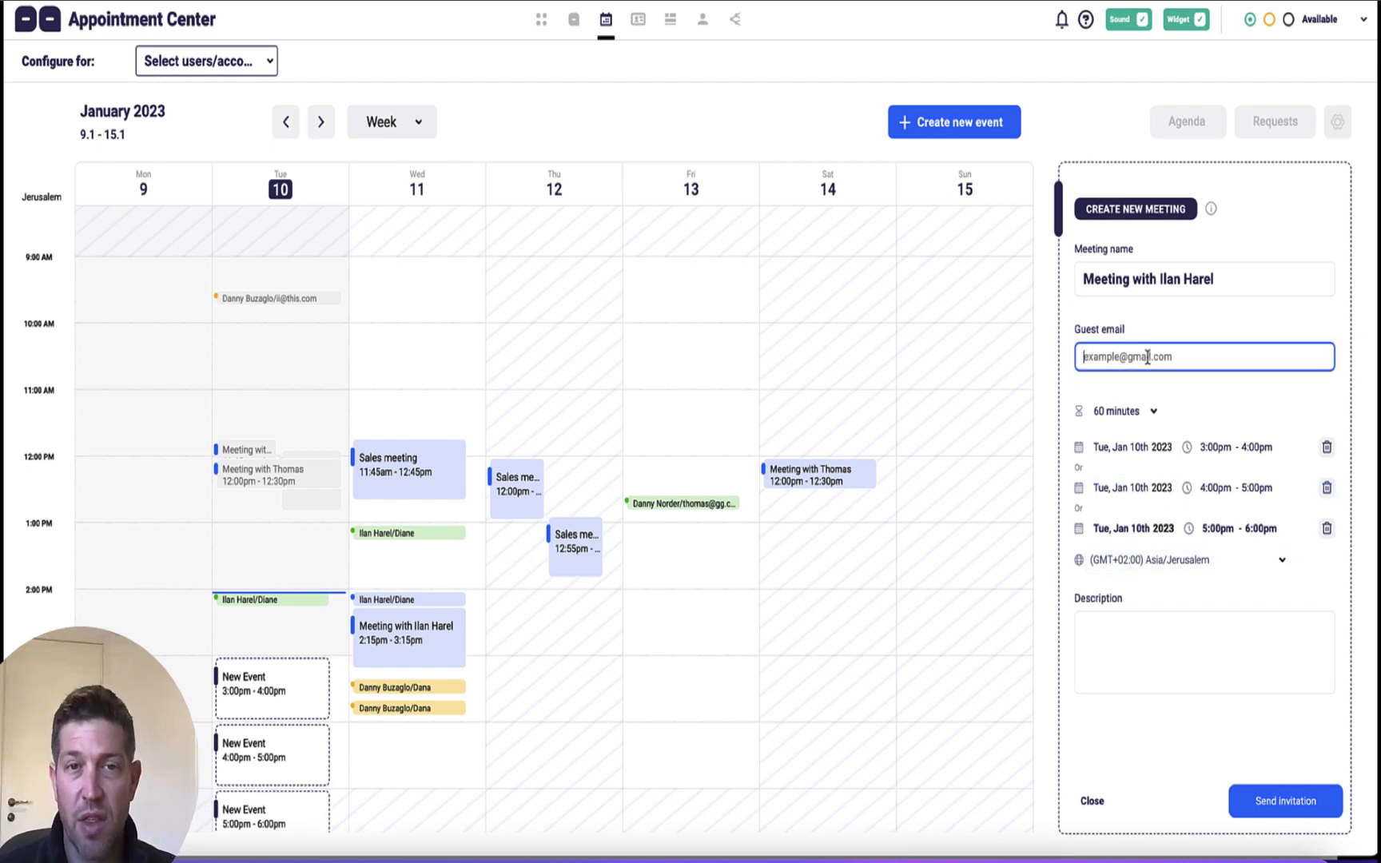
{"action": "type", "text": "yourcustomer@yourbusiness.com"}
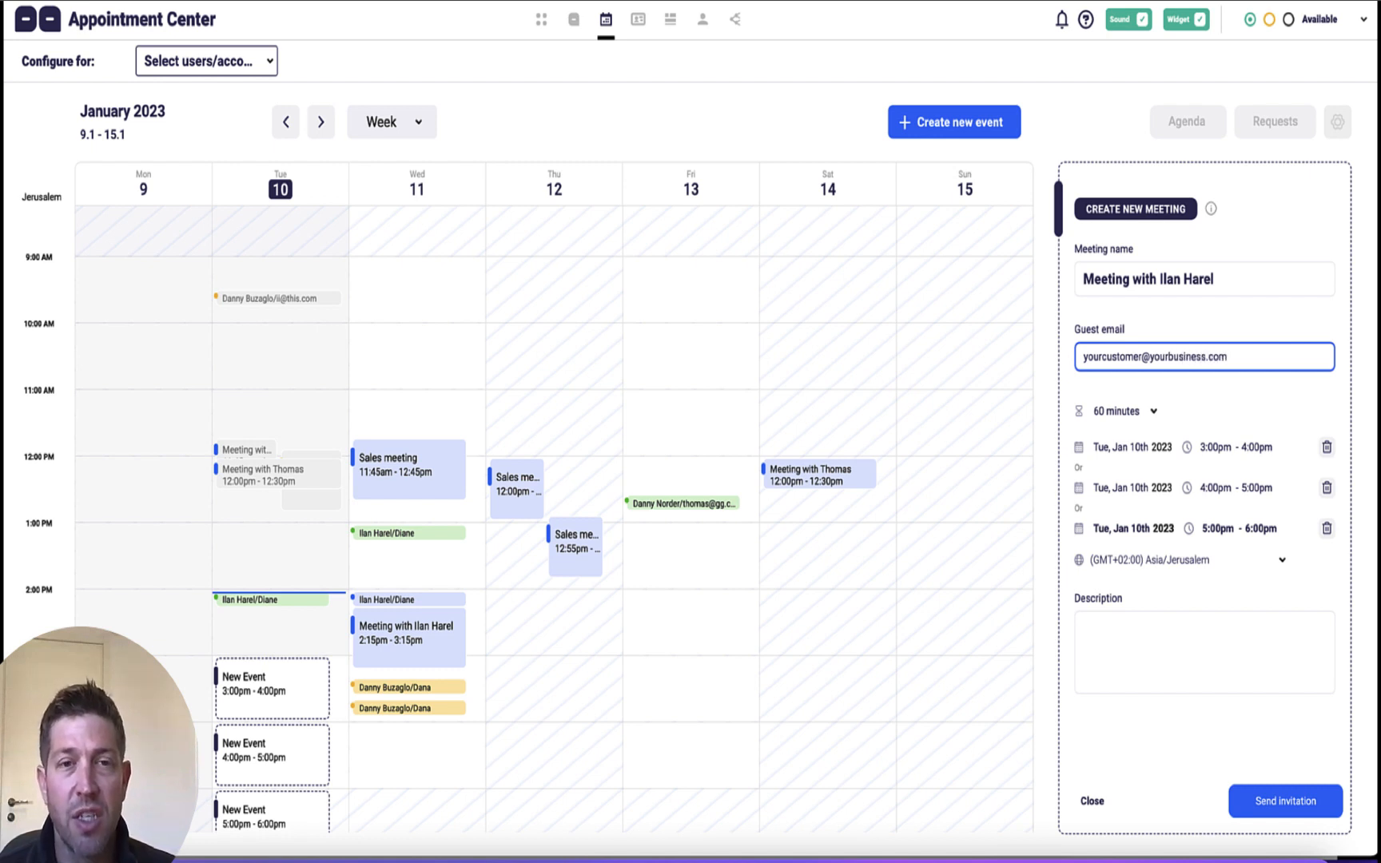
{"action": "left_click", "coordinate": [1145, 559]}
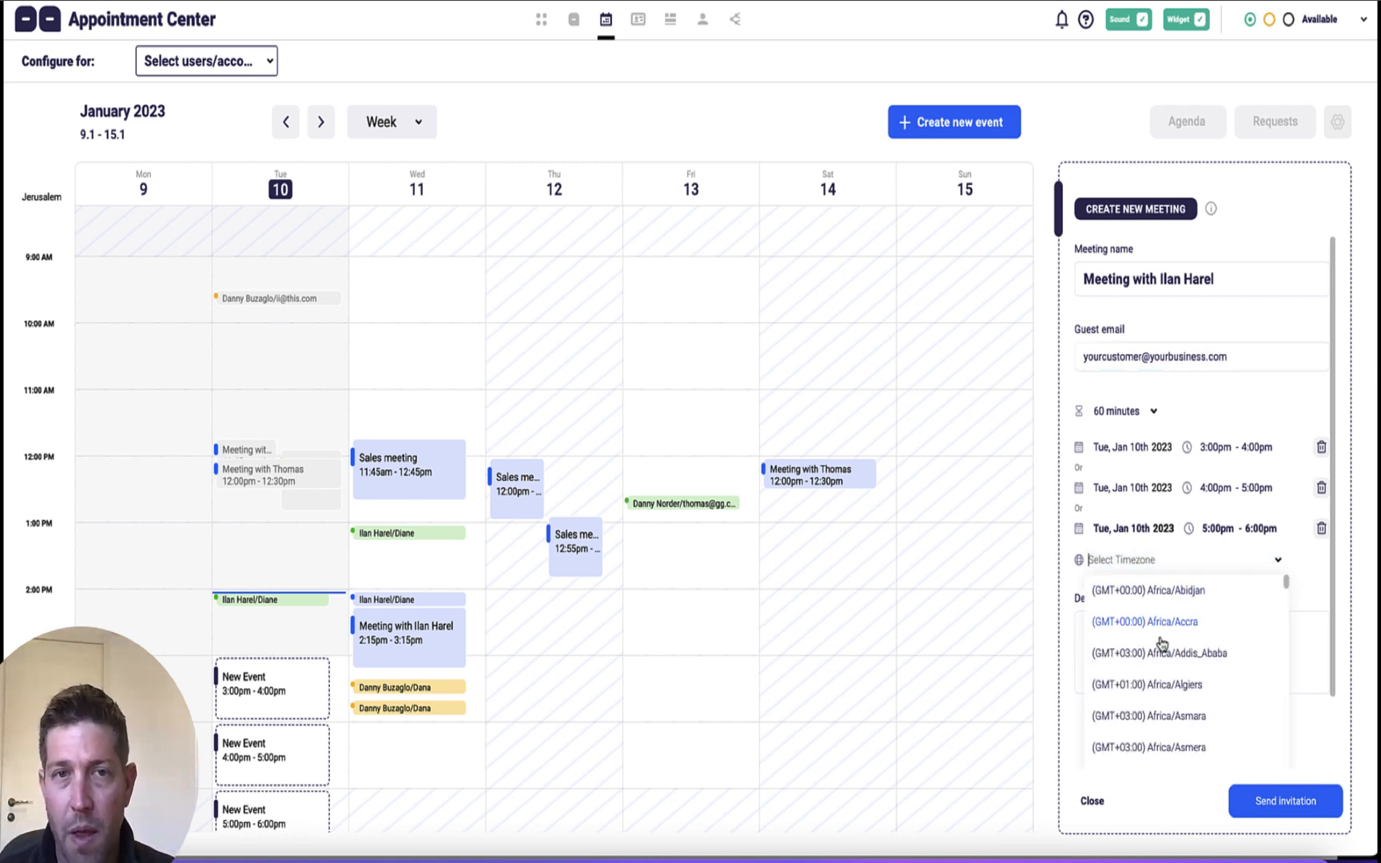
{"action": "scroll", "coordinate": [1148, 663], "scroll_direction": "down", "scroll_amount": 5}
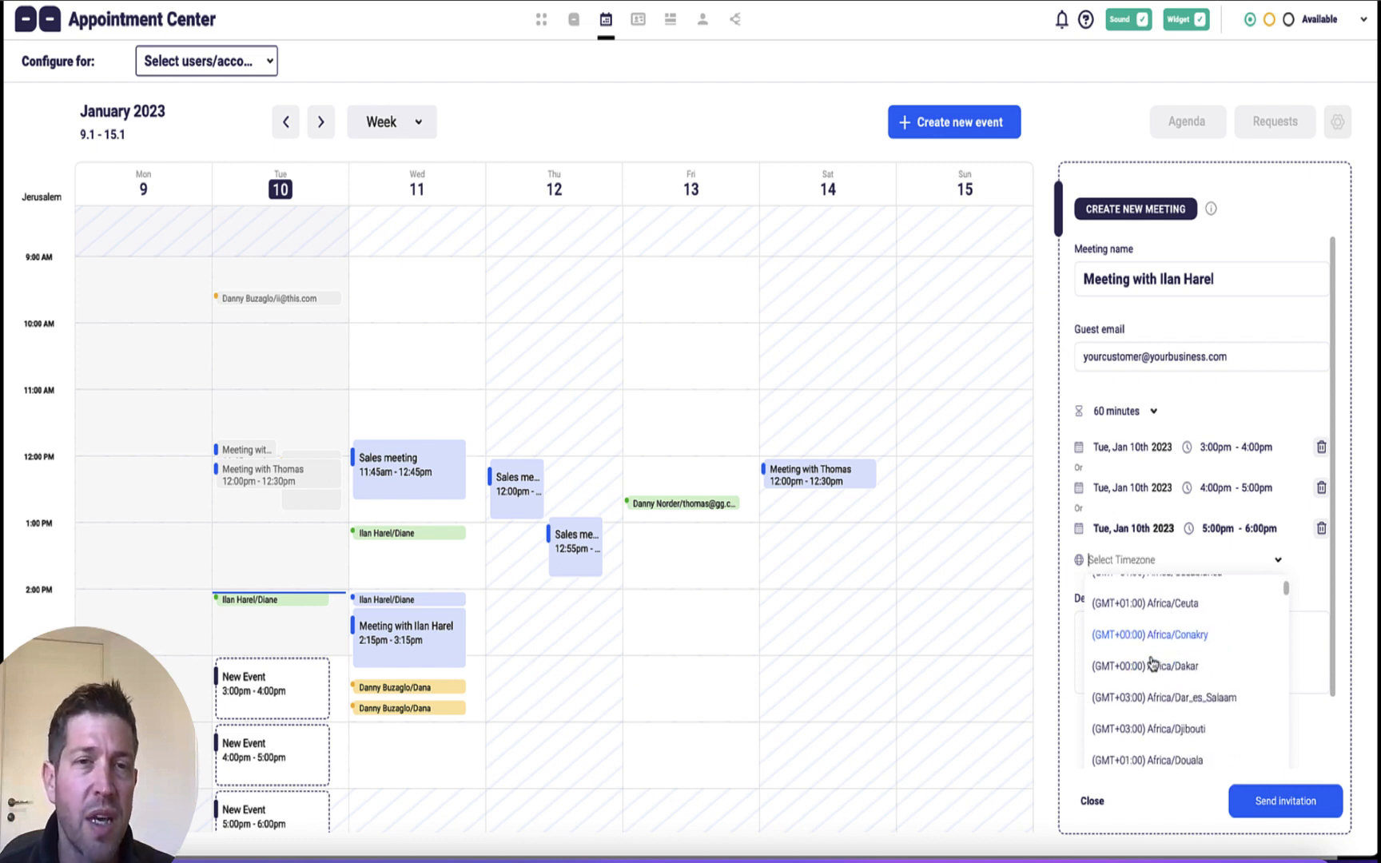
{"action": "scroll", "coordinate": [1177, 676], "scroll_direction": "down", "scroll_amount": 15}
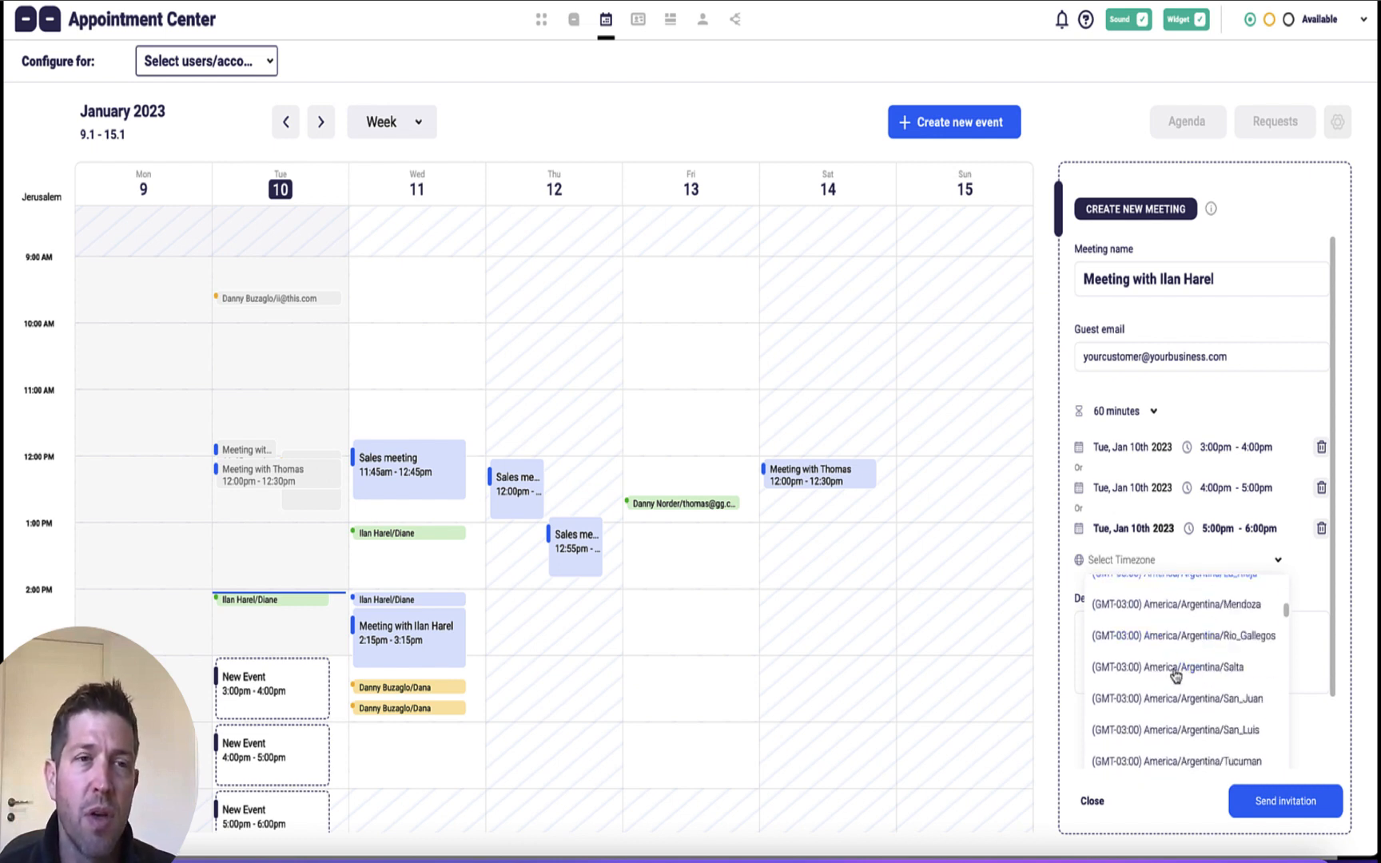
{"action": "left_click", "coordinate": [1173, 610]}
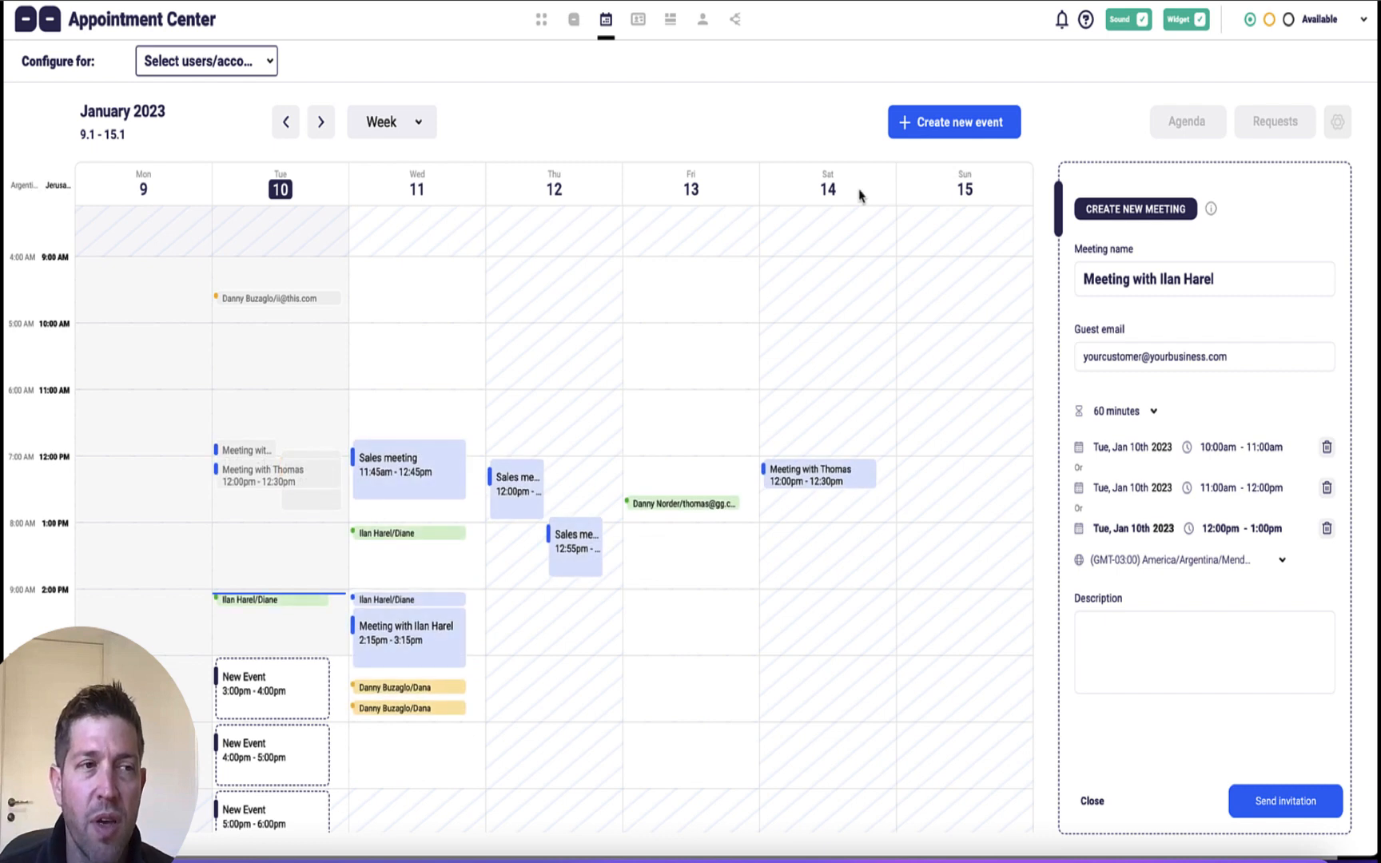
Compare the Argentina and Jerusalem time columns on the calendar, and close the new meeting form without sending the invitation
{"action": "left_click", "coordinate": [36, 189]}
{"action": "left_click", "coordinate": [38, 188]}
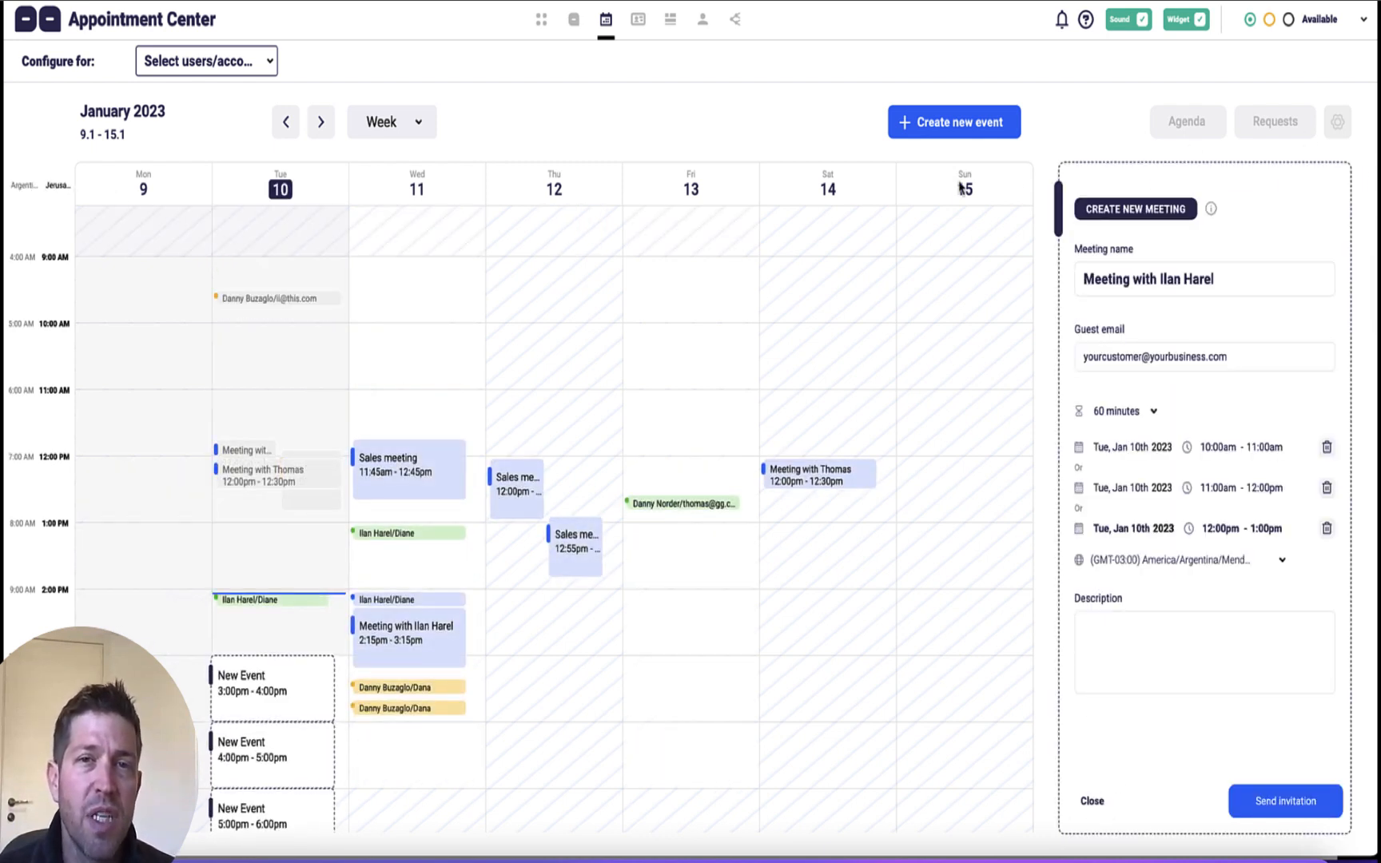
{"action": "left_click", "coordinate": [1090, 800]}
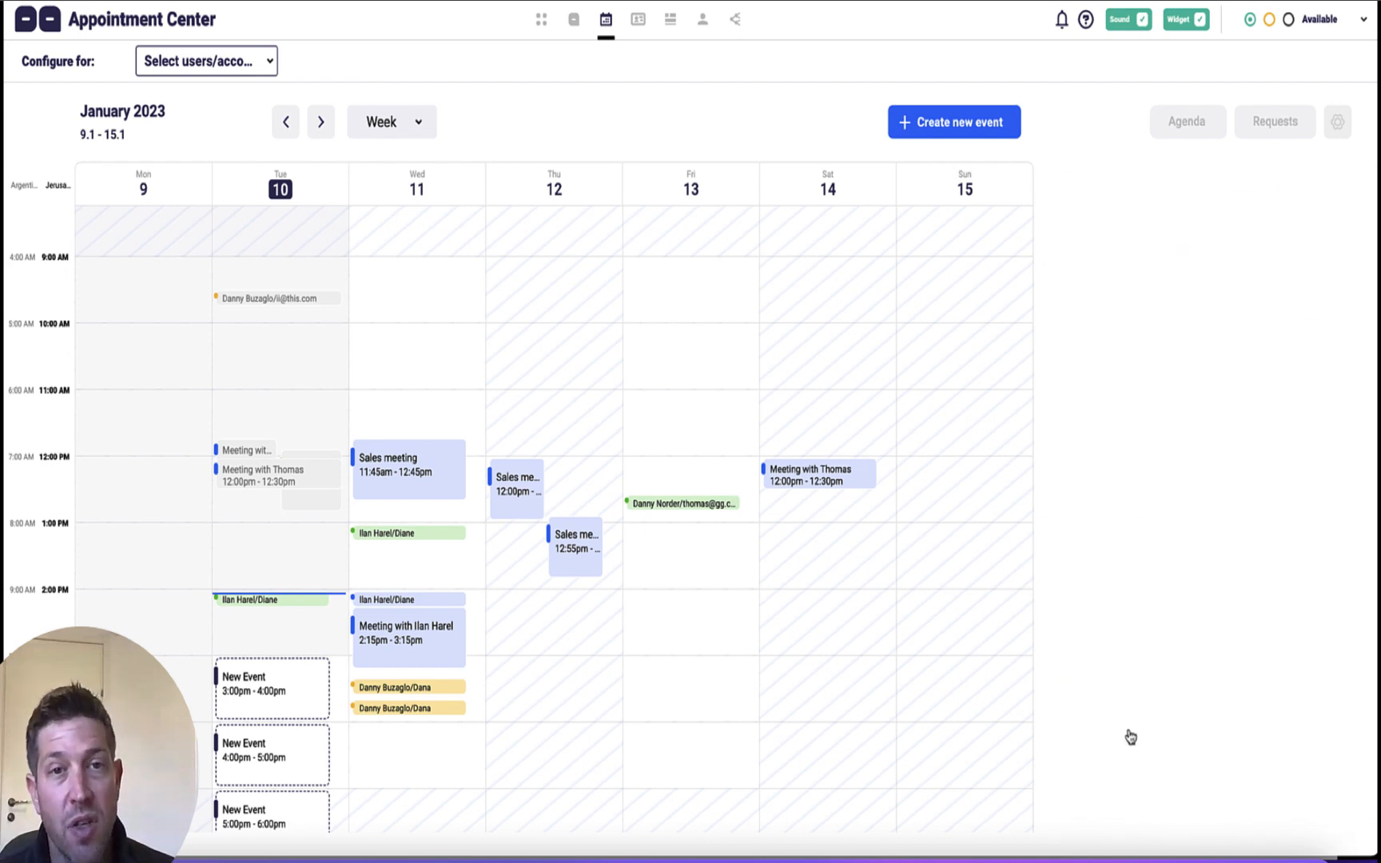
Open the appointment settings and view the available Start-time jumps options without changing the selection
{"action": "left_click", "coordinate": [1336, 123]}
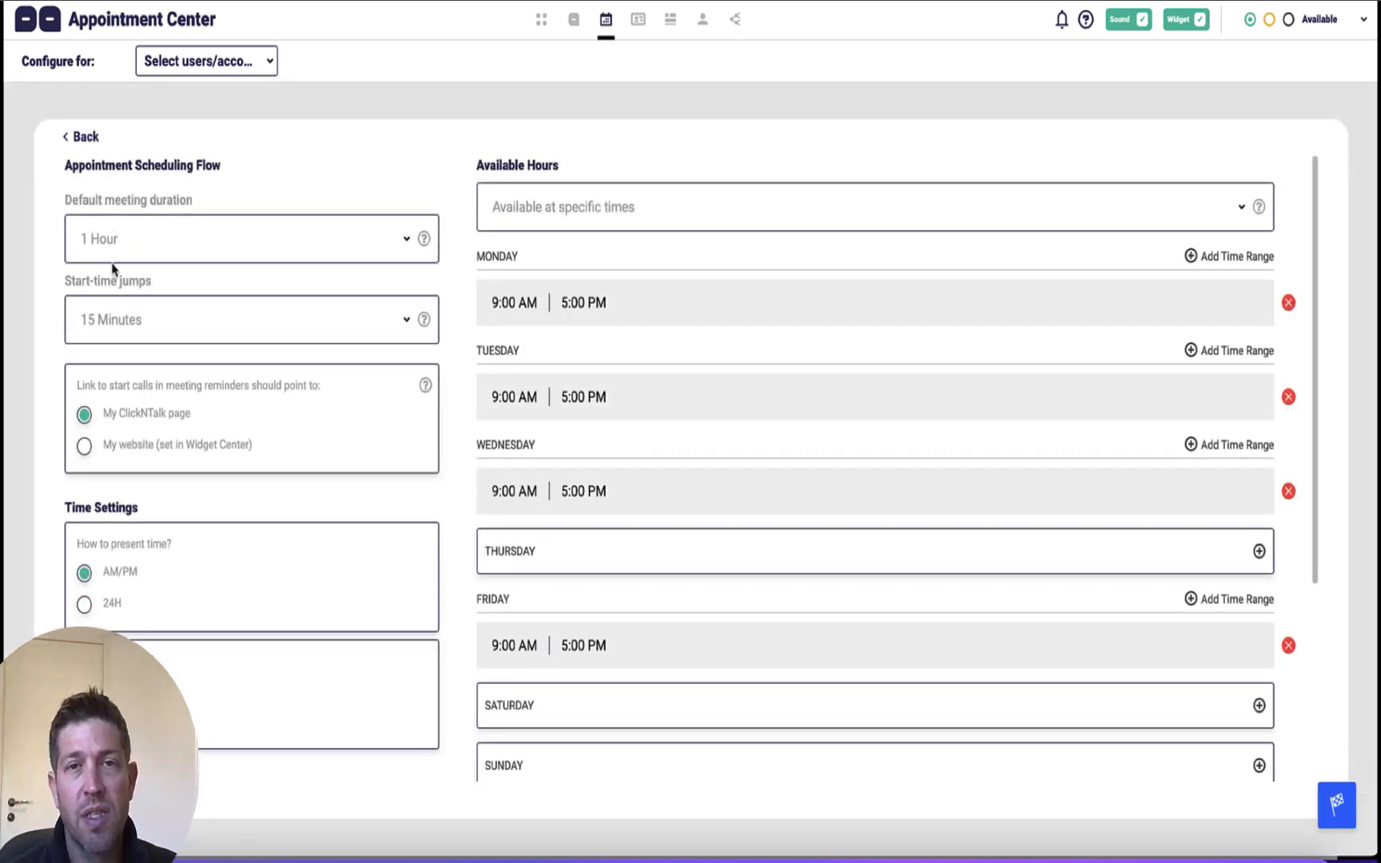
{"action": "left_click", "coordinate": [132, 321]}
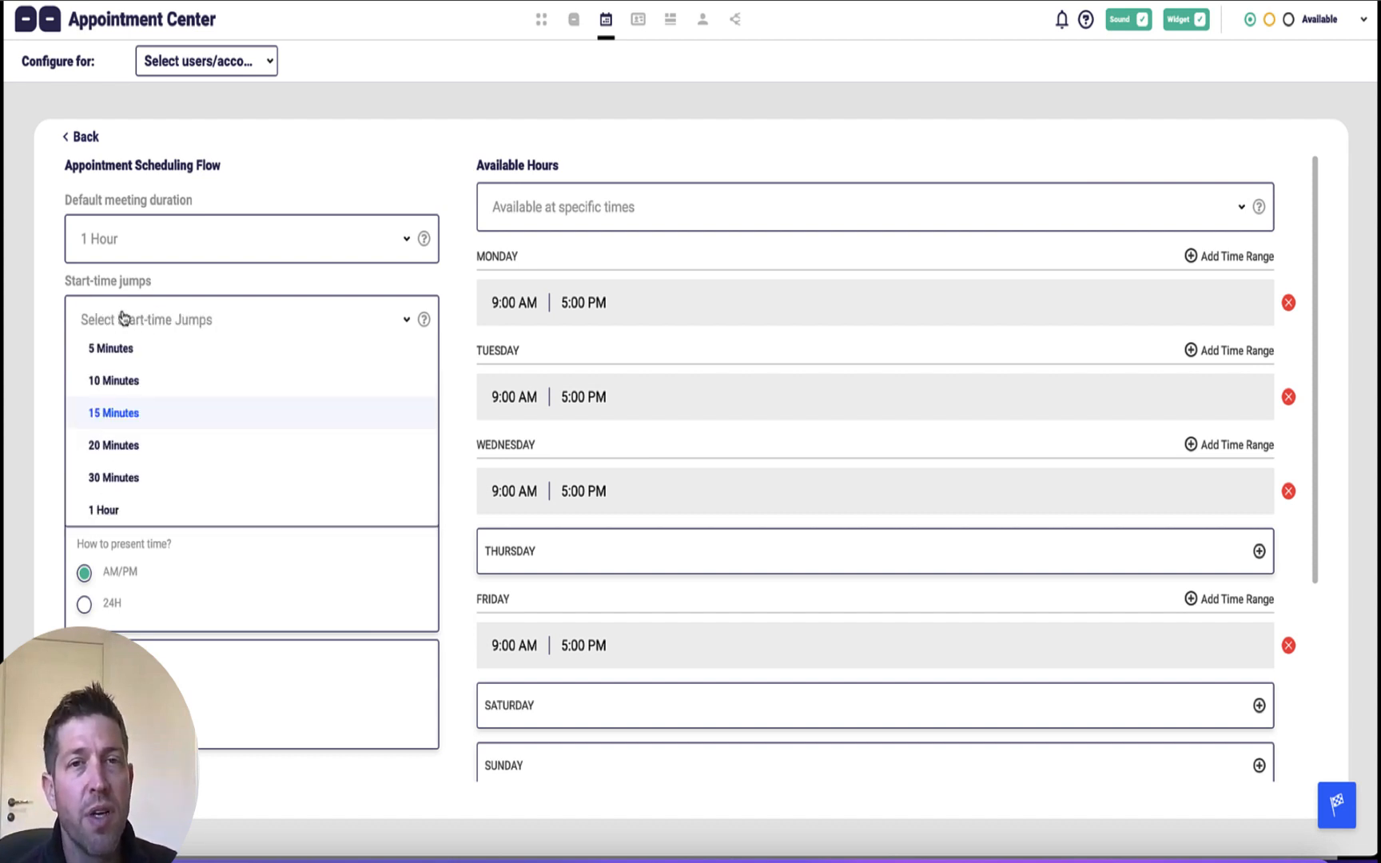
{"action": "left_click", "coordinate": [112, 283]}
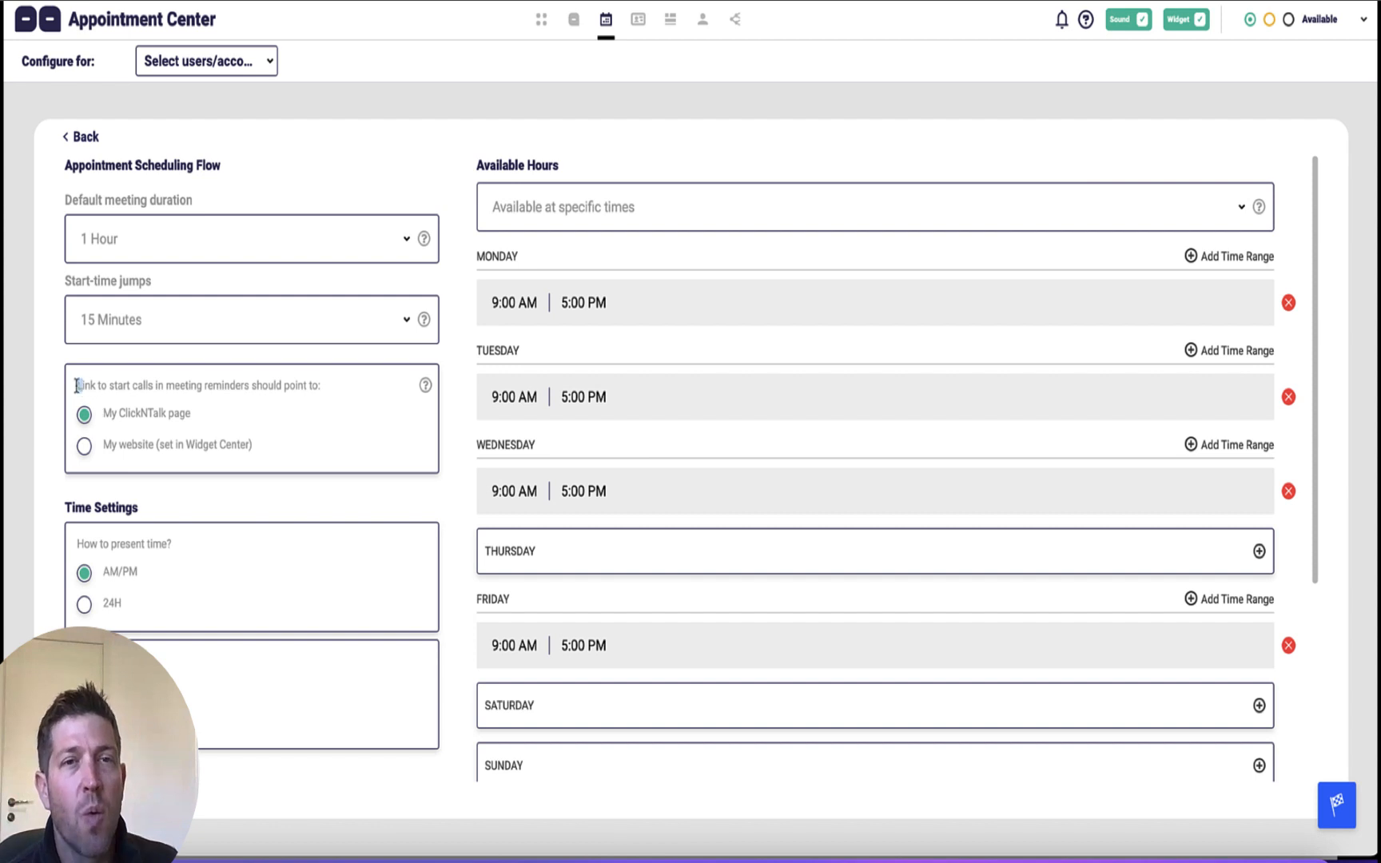
Examine the setting for where the call link in meeting reminders should point
{"action": "left_click_drag", "start_coordinate": [77, 386], "coordinate": [320, 386]}
{"action": "left_click", "coordinate": [316, 386]}
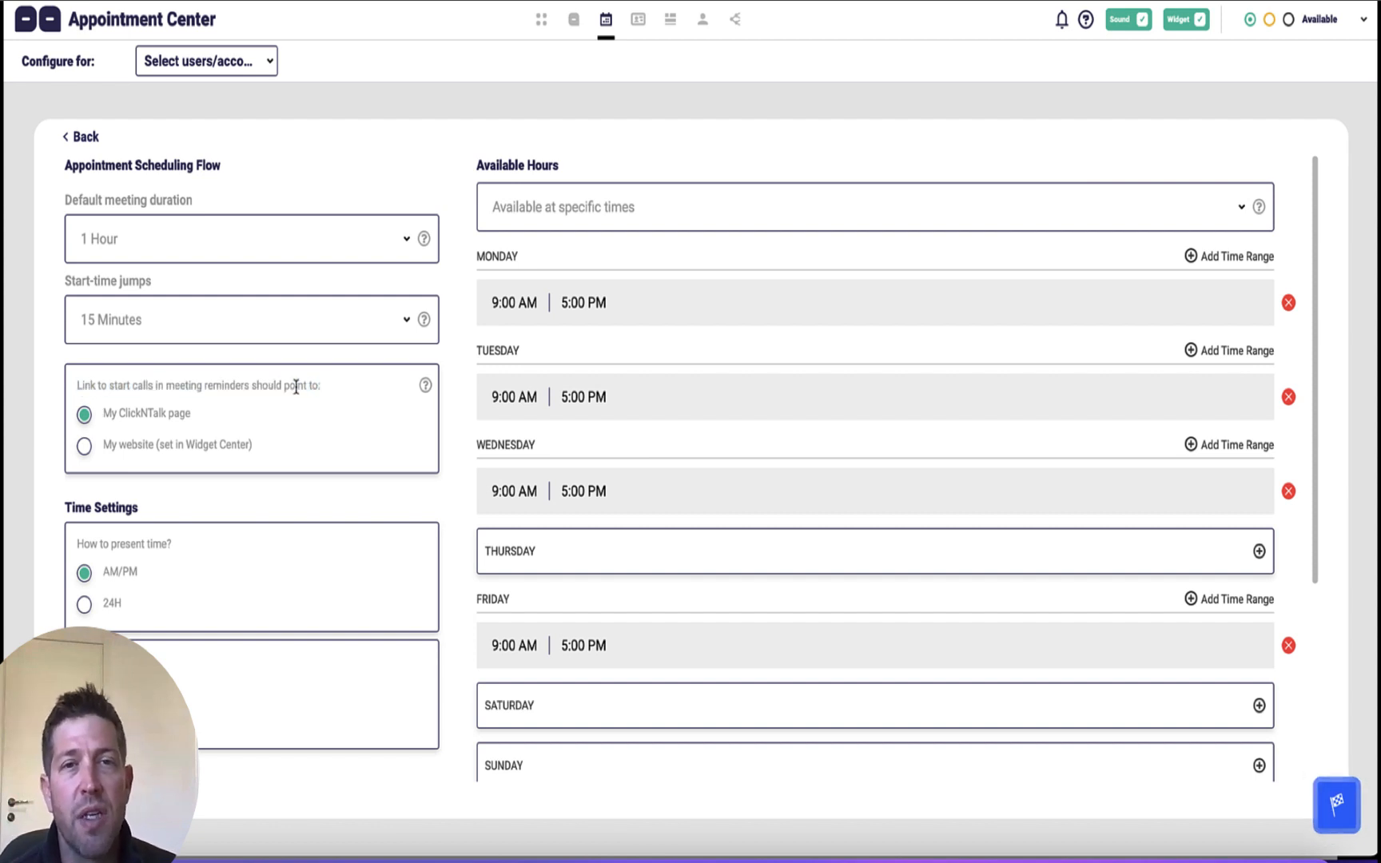
{"action": "double_click", "coordinate": [296, 385]}
{"action": "scroll", "coordinate": [176, 407], "scroll_direction": "down", "scroll_amount": 1}
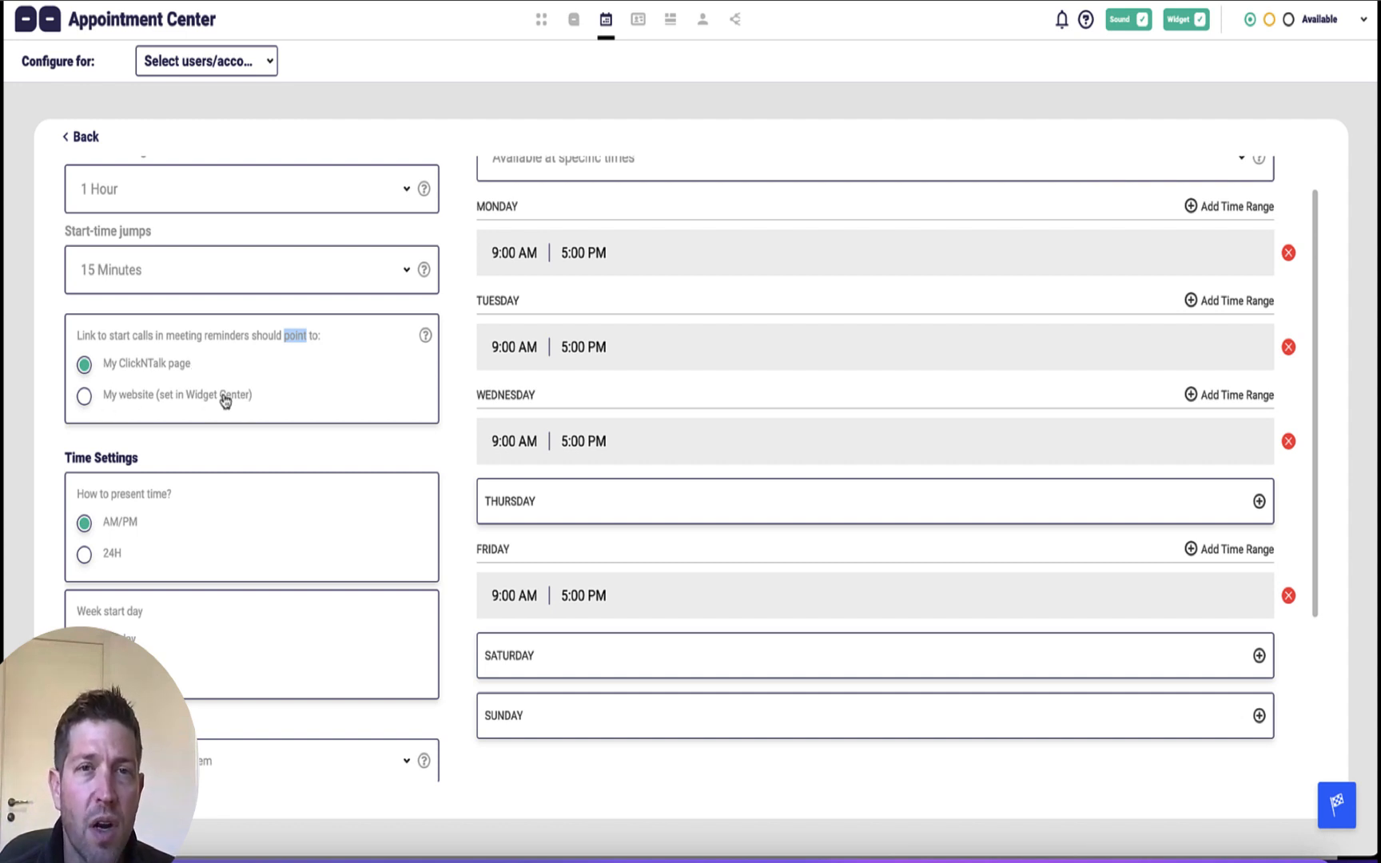
Review the Time Settings, covering the time format, week start day and time zone
{"action": "scroll", "coordinate": [256, 417], "scroll_direction": "down", "scroll_amount": 1}
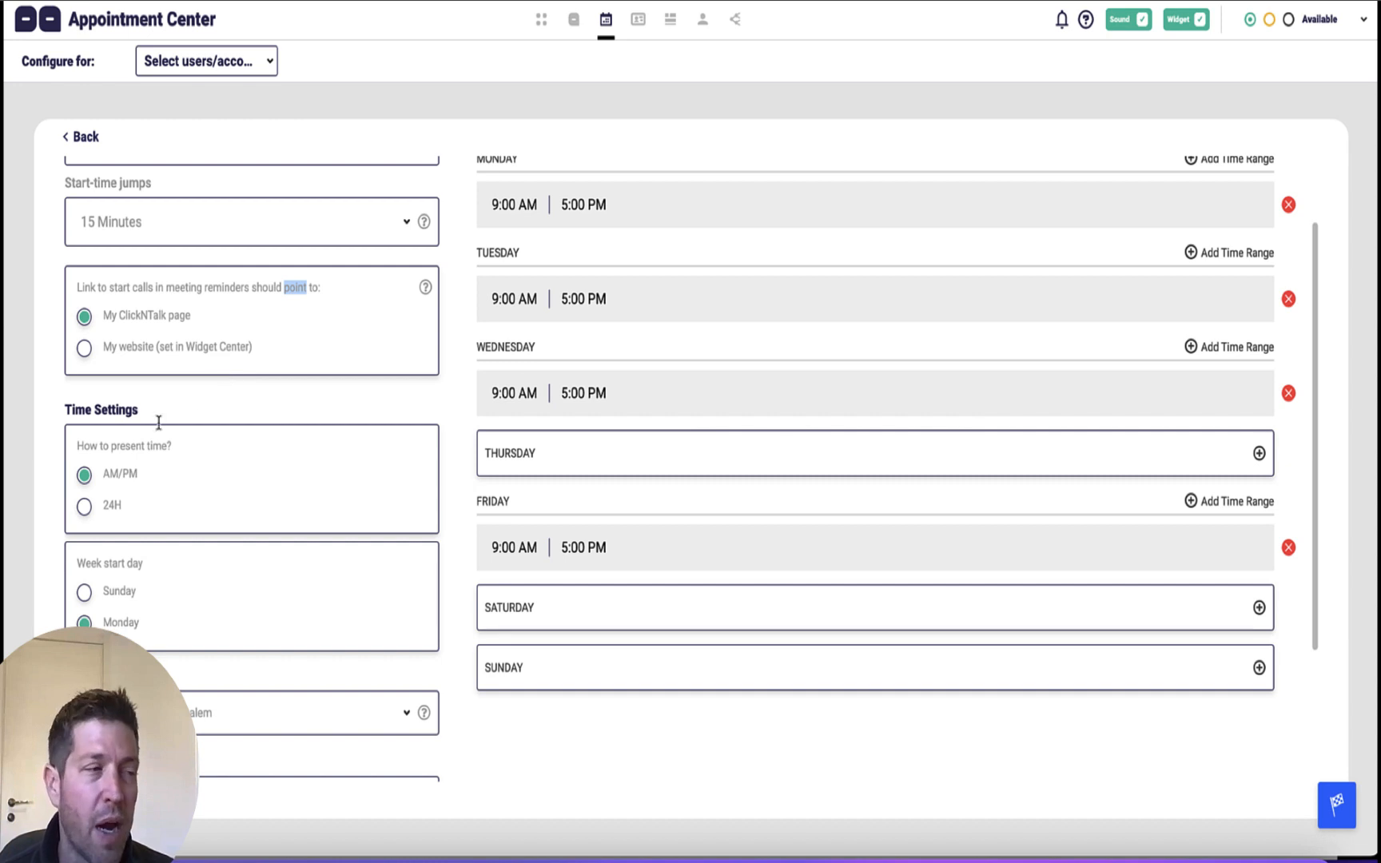
{"action": "left_click_drag", "start_coordinate": [65, 415], "coordinate": [134, 415]}
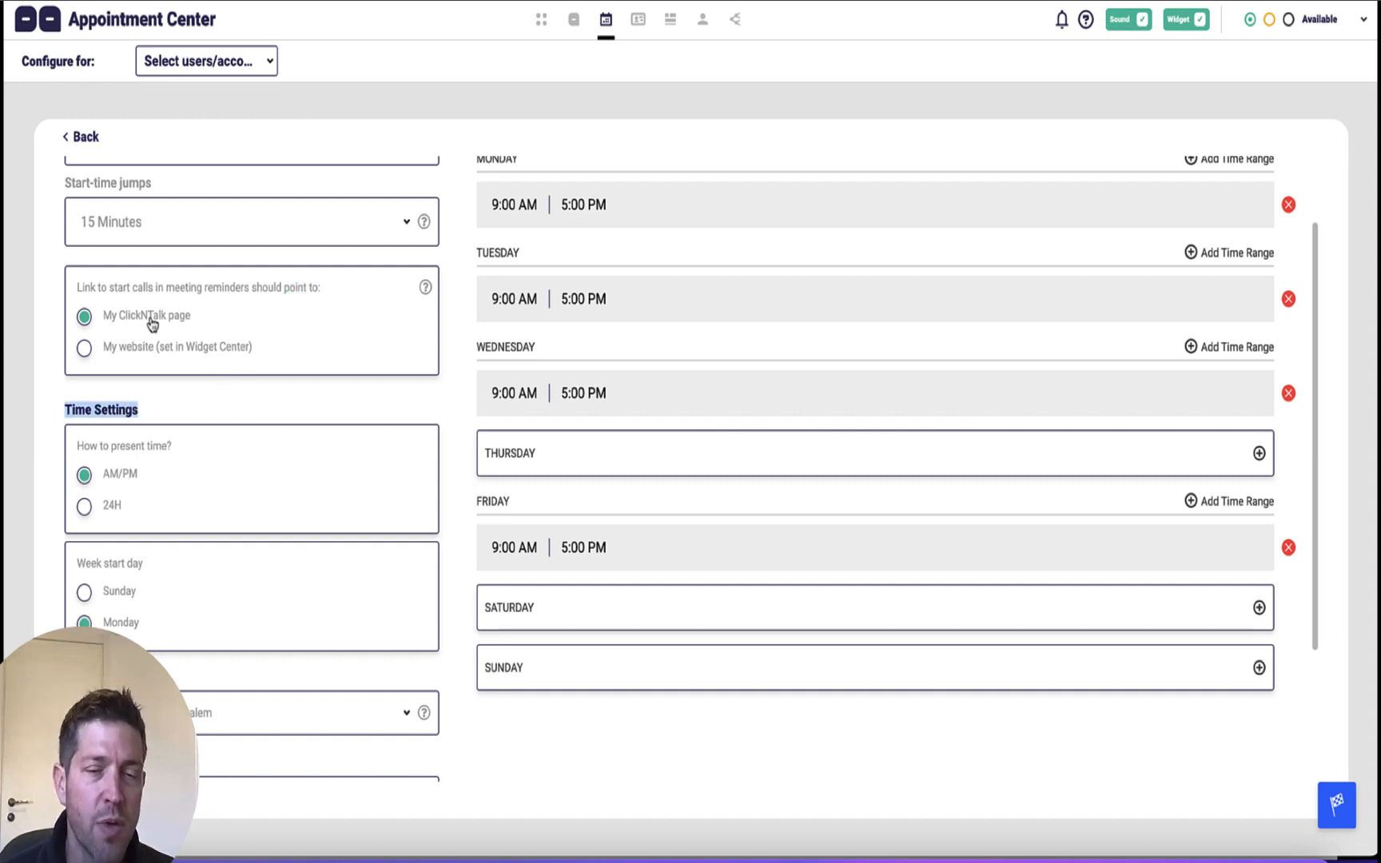
{"action": "left_click", "coordinate": [99, 415]}
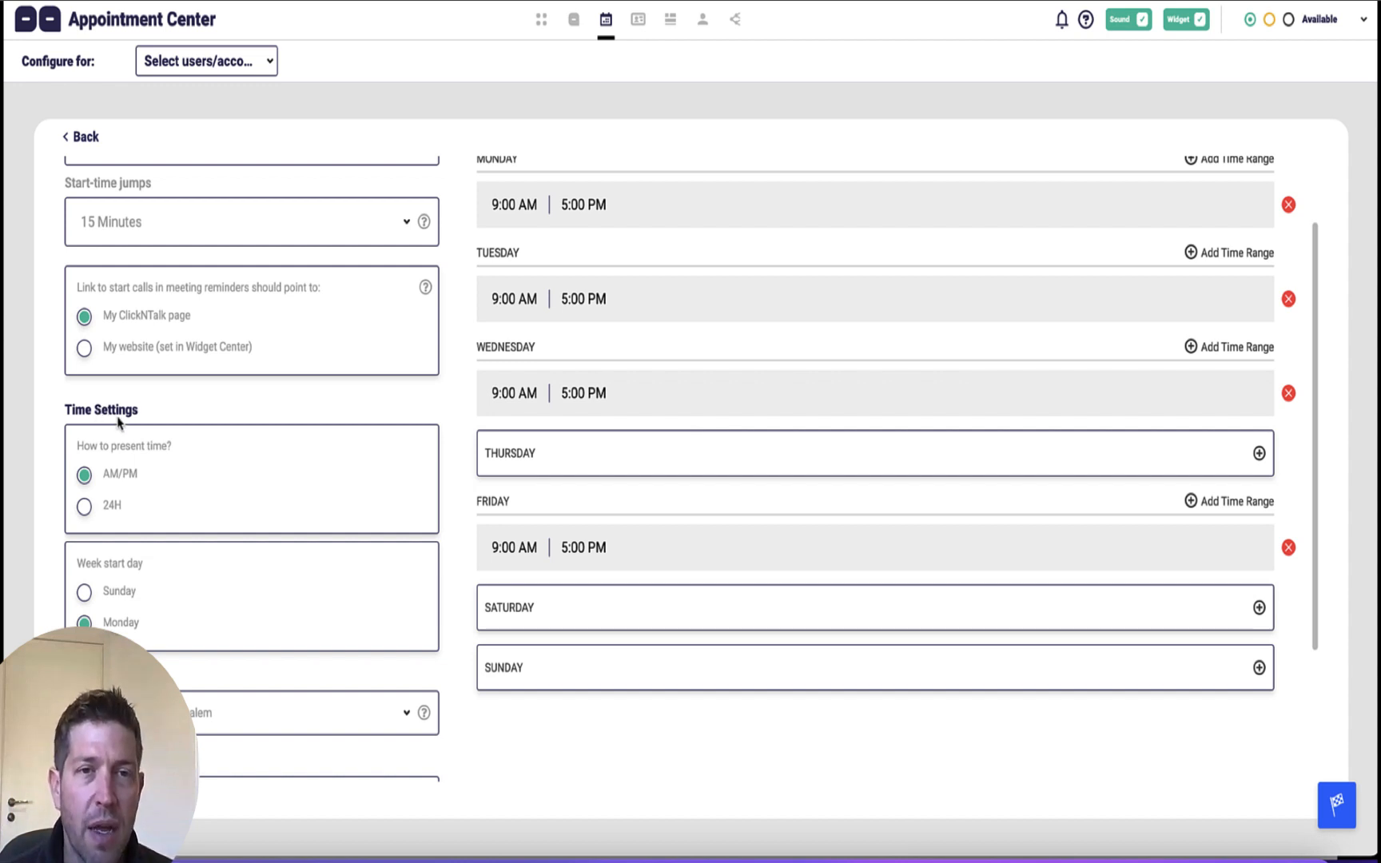
{"action": "left_click_drag", "start_coordinate": [67, 415], "coordinate": [137, 416]}
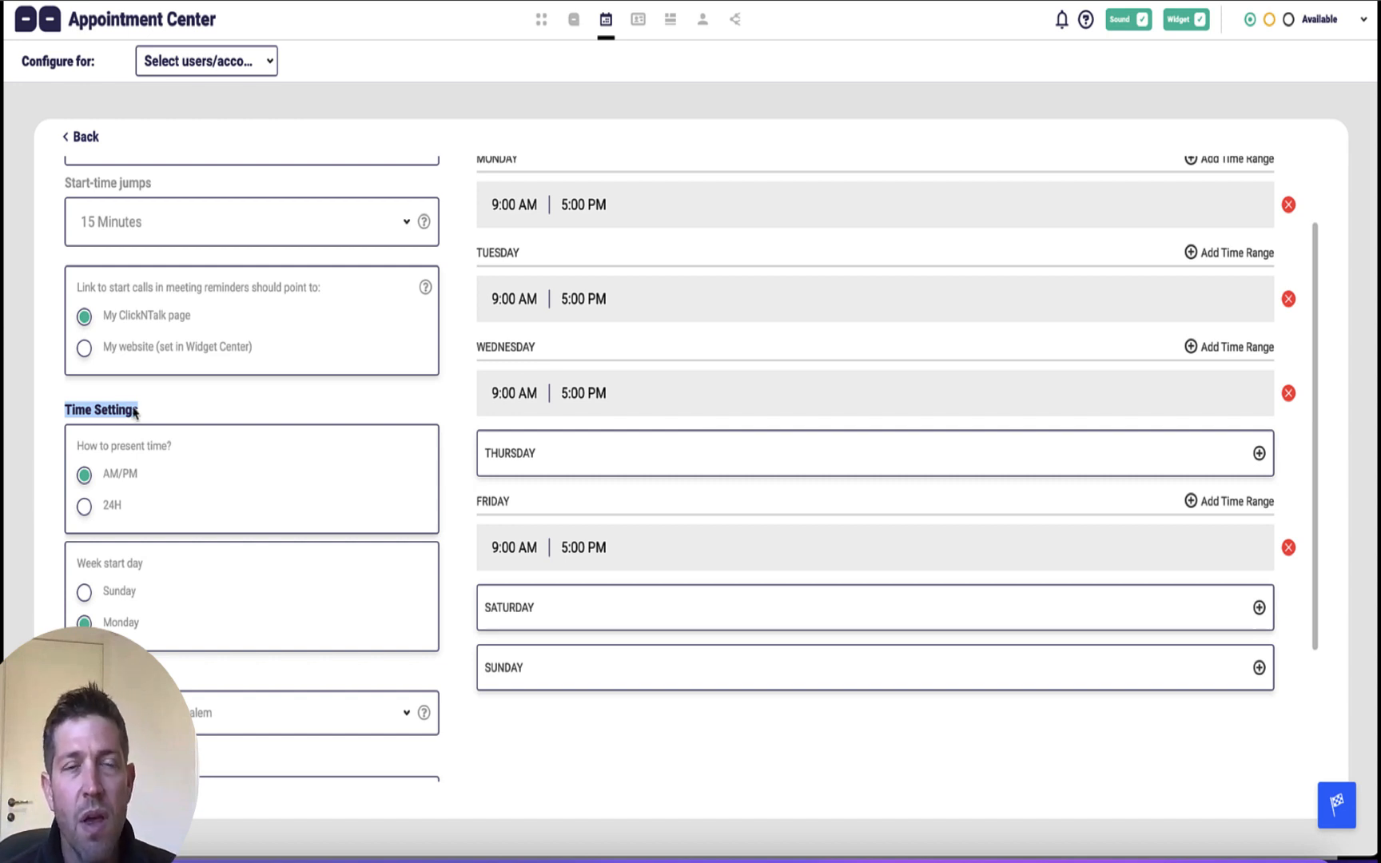
{"action": "scroll", "coordinate": [126, 533], "scroll_direction": "down", "scroll_amount": 3}
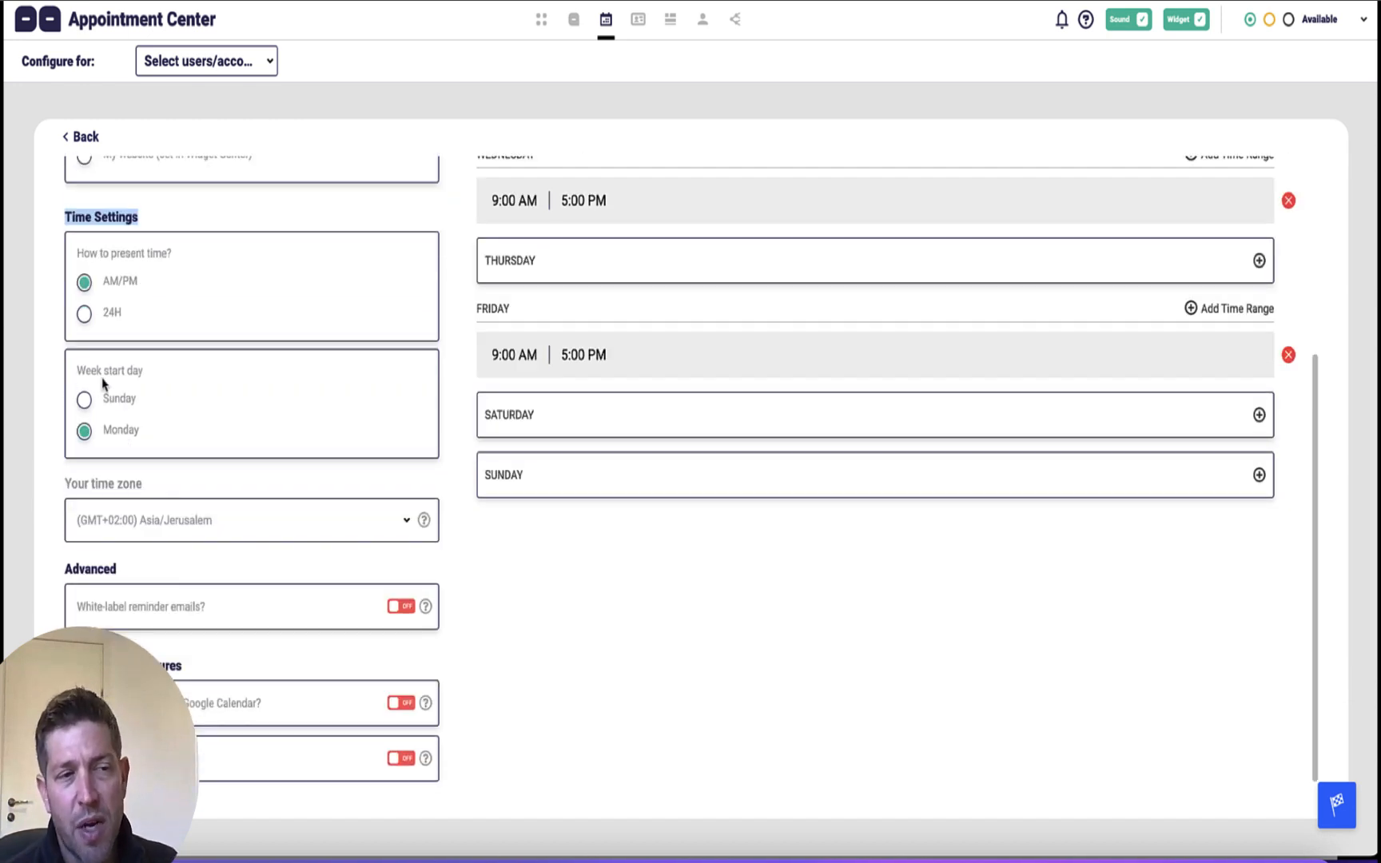
{"action": "left_click_drag", "start_coordinate": [129, 372], "coordinate": [77, 375]}
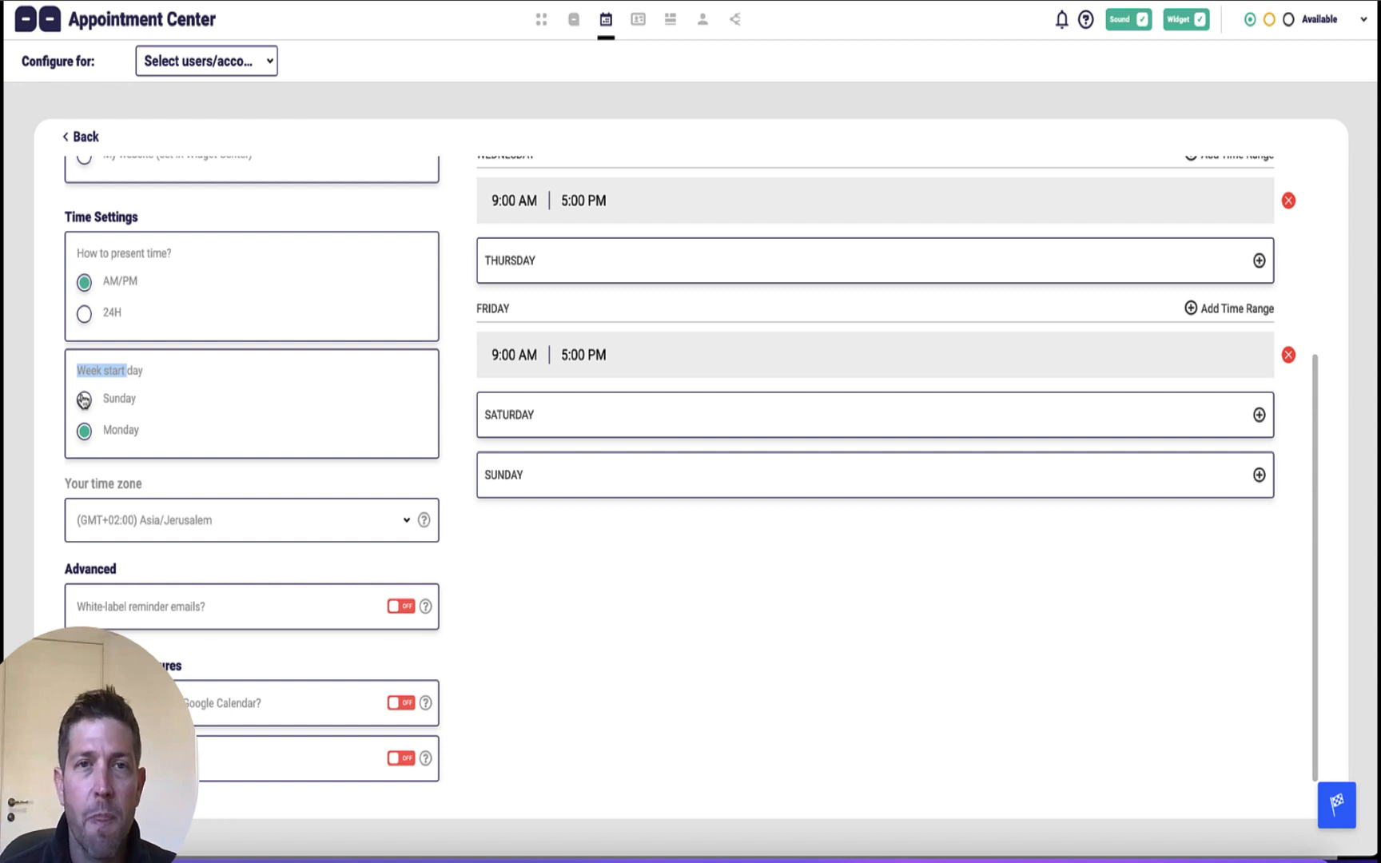
{"action": "left_click_drag", "start_coordinate": [71, 491], "coordinate": [132, 490]}
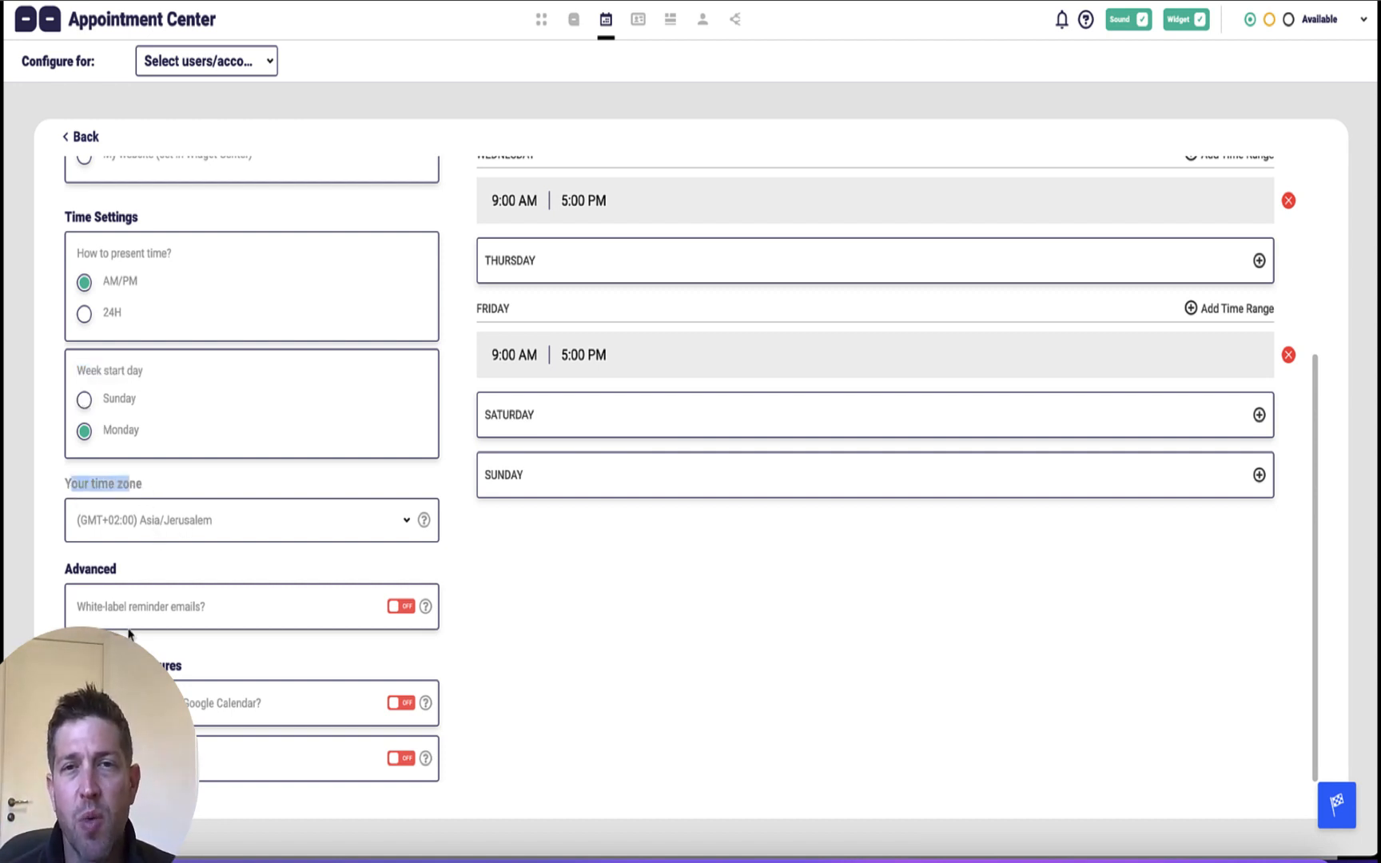
Examine the Advanced section, and switch the option below the Google Calendar setting on and back off
{"action": "left_click_drag", "start_coordinate": [67, 572], "coordinate": [132, 577]}
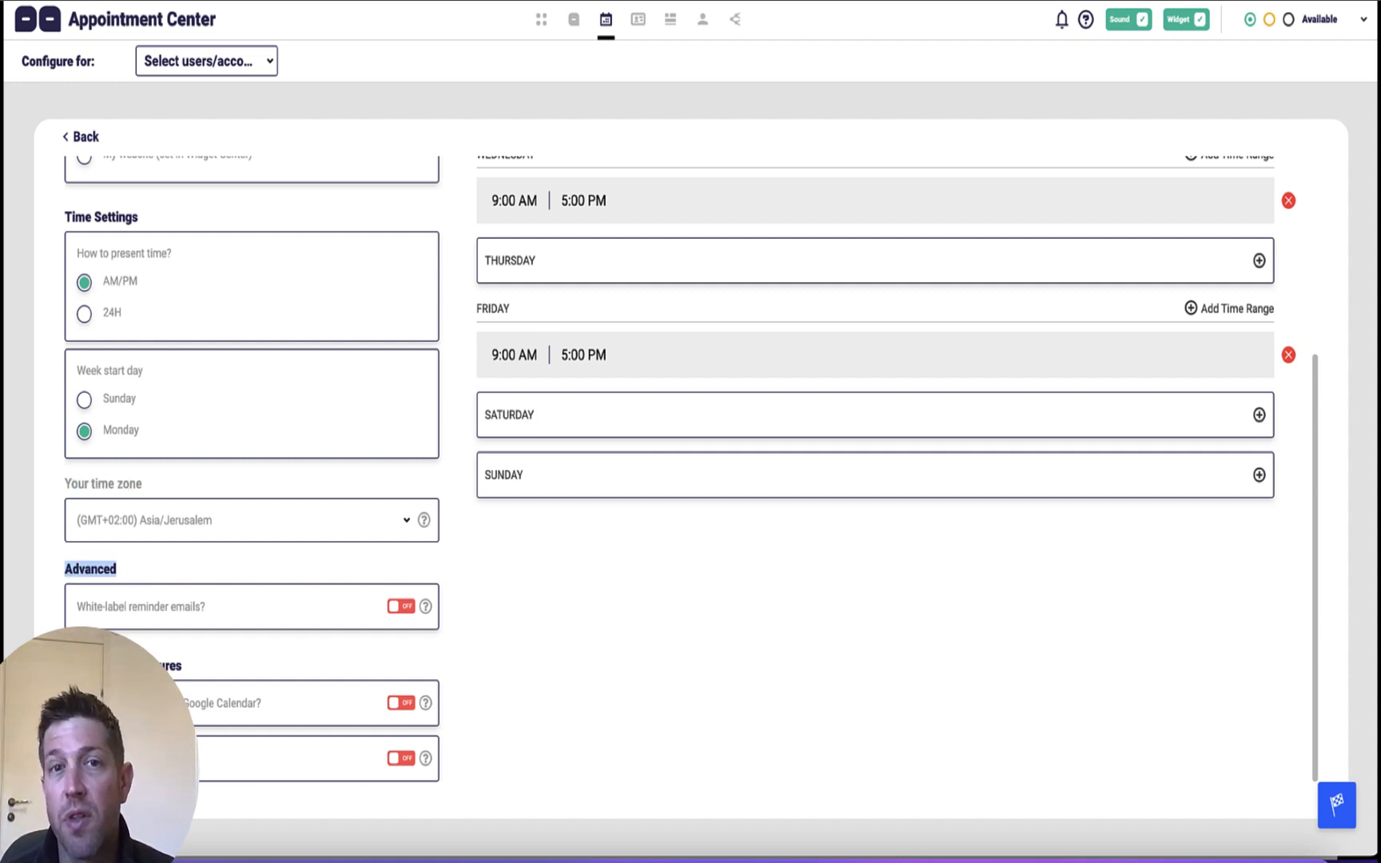
{"action": "left_click", "coordinate": [132, 575]}
{"action": "left_click", "coordinate": [401, 758]}
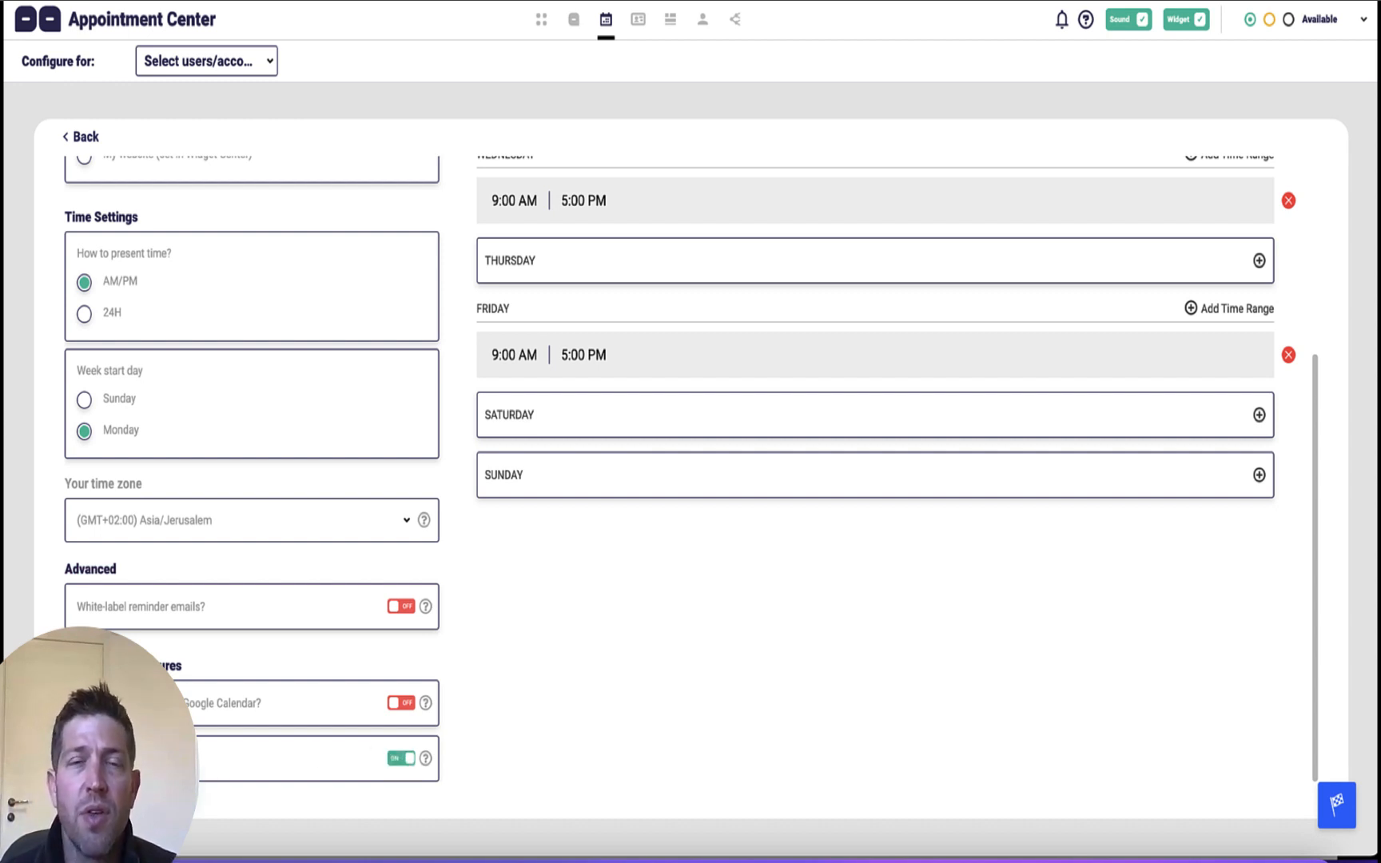
{"action": "left_click", "coordinate": [397, 759]}
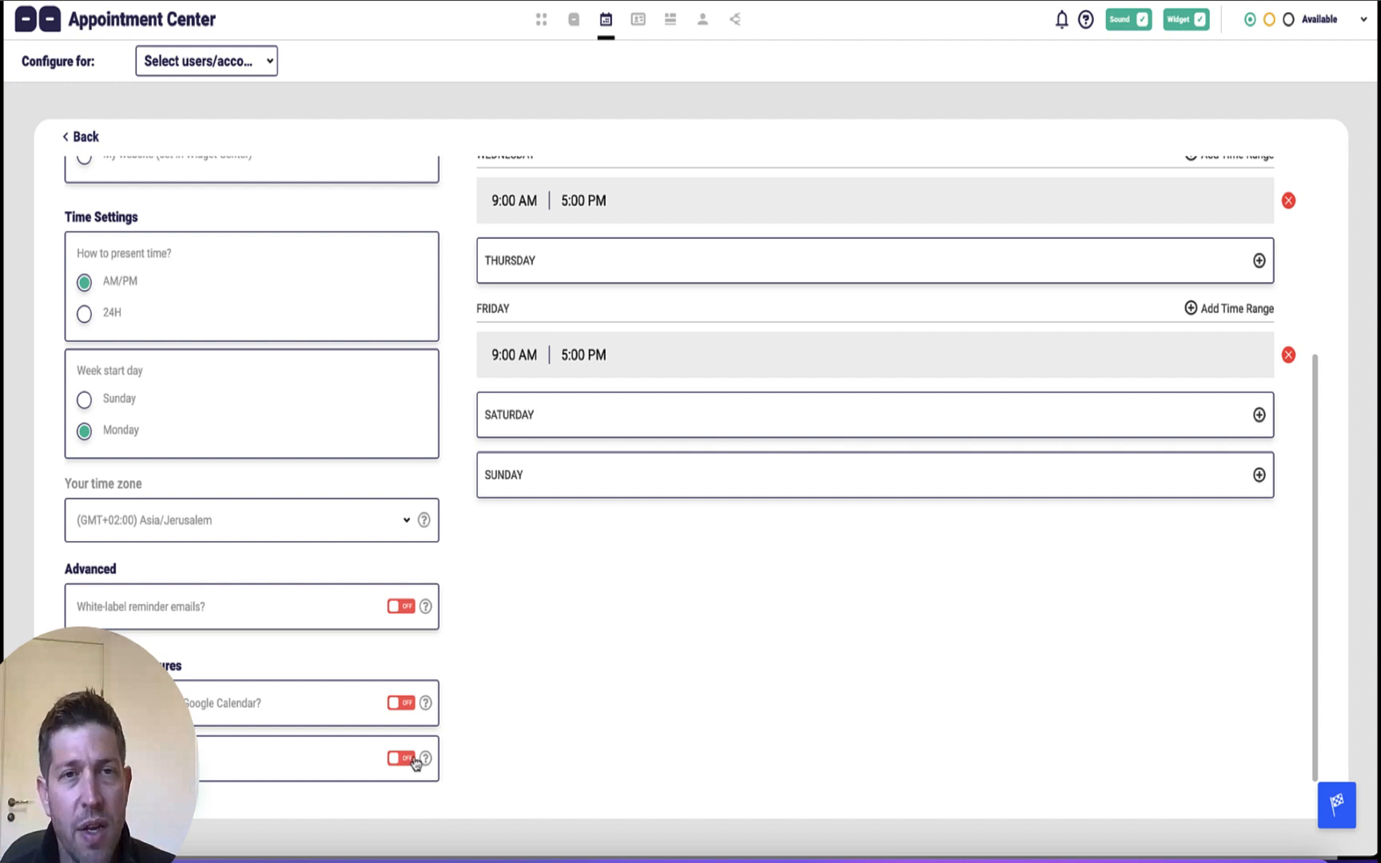